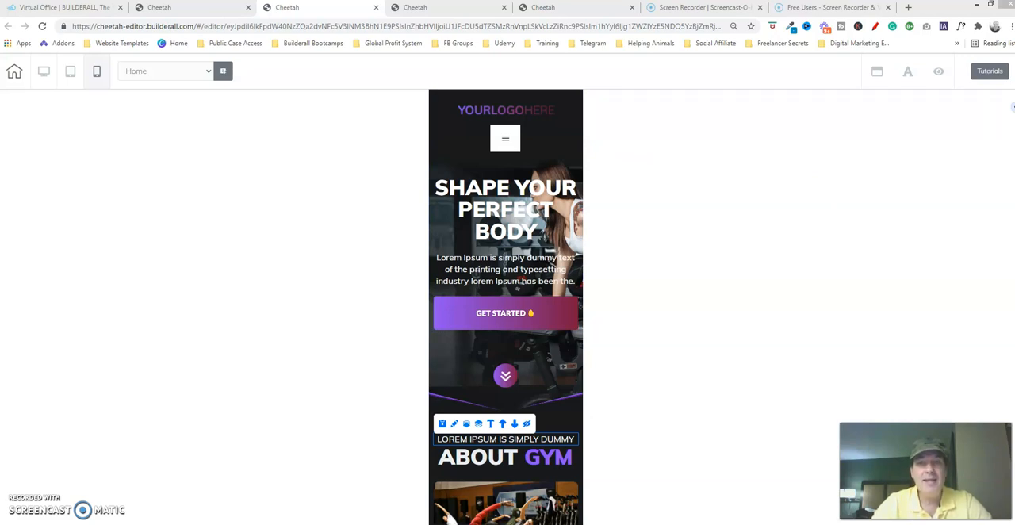
Examine the finished mobile gym page from header to contact form and compare its header with the unarranged version
scroll(1013, 107, down, 6)
scroll(1013, 107, down, 8)
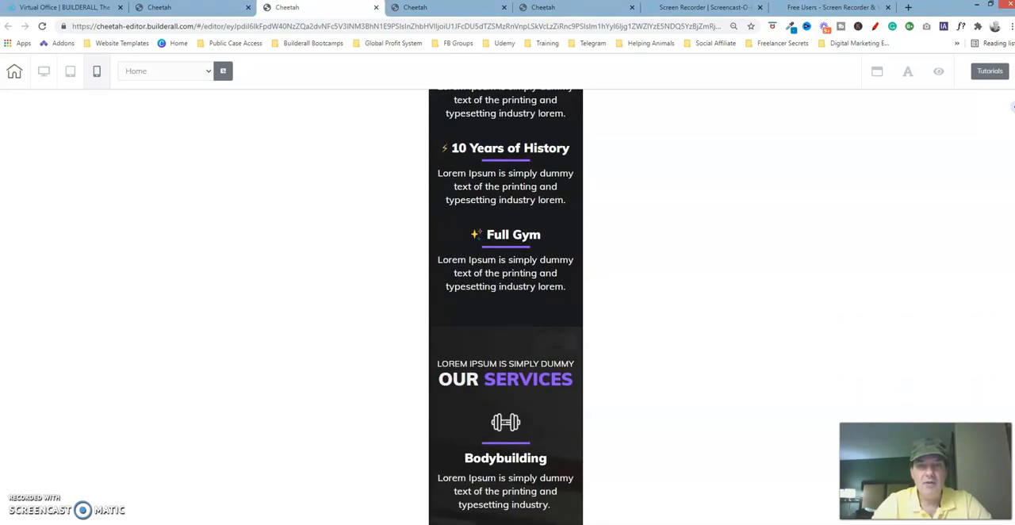
scroll(1014, 107, down, 9)
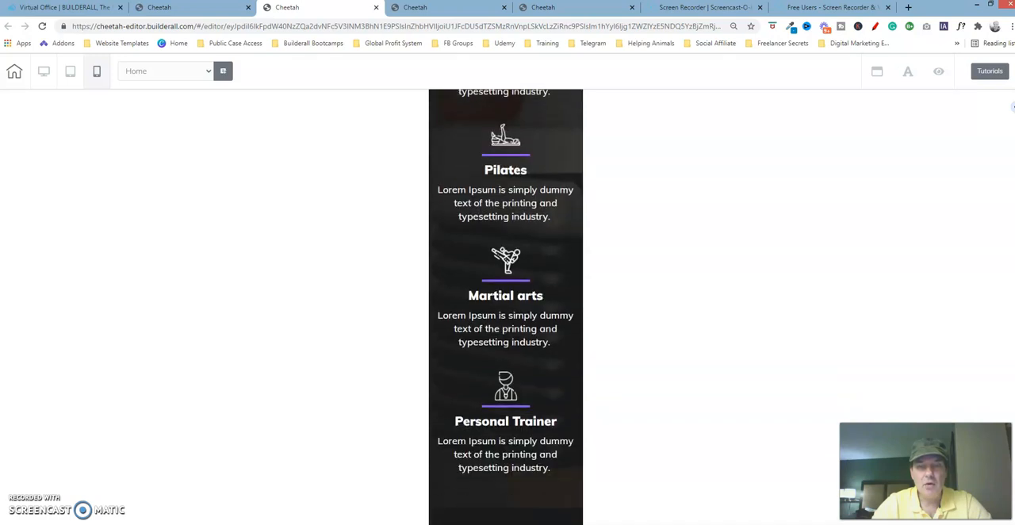
scroll(1013, 107, down, 9)
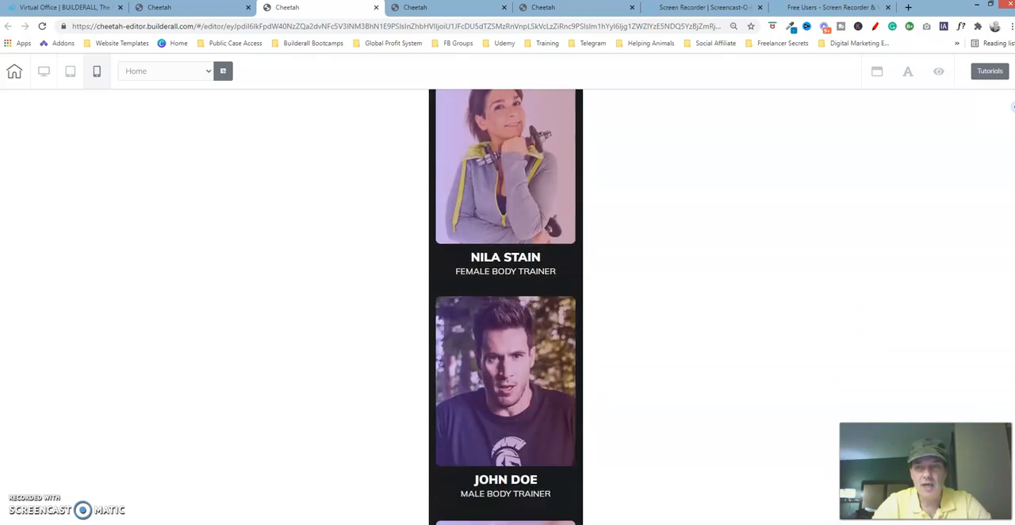
scroll(1014, 107, down, 1)
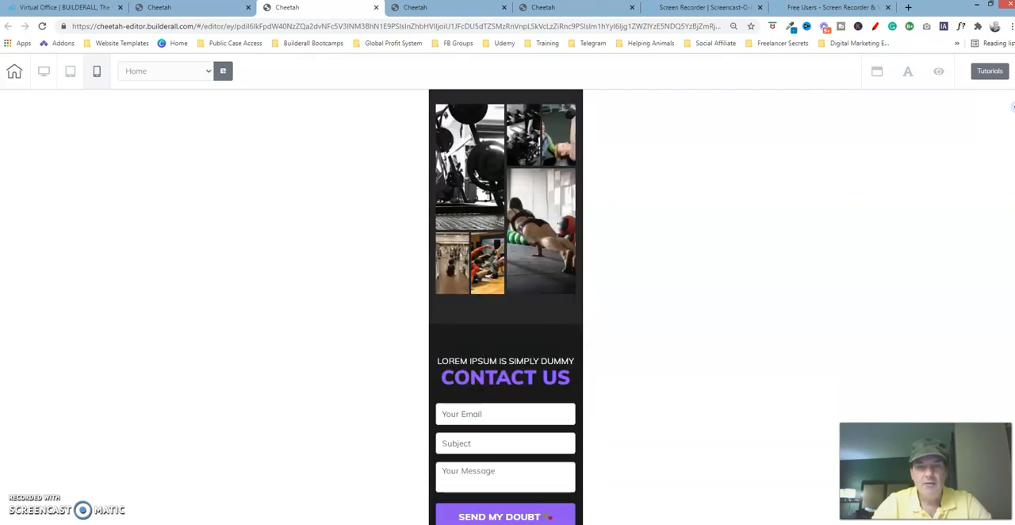
scroll(1013, 107, up, 3)
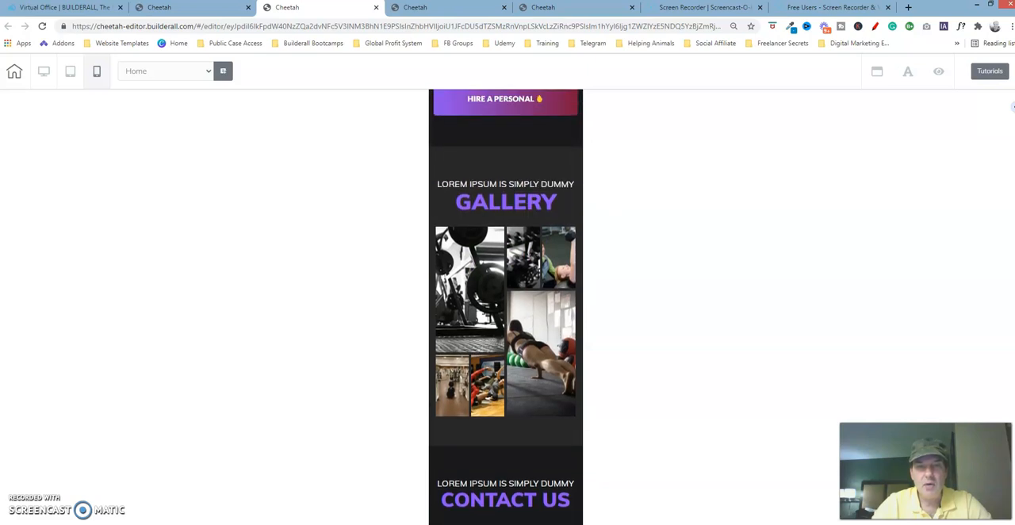
scroll(1013, 107, down, 2)
scroll(1014, 107, up, 15)
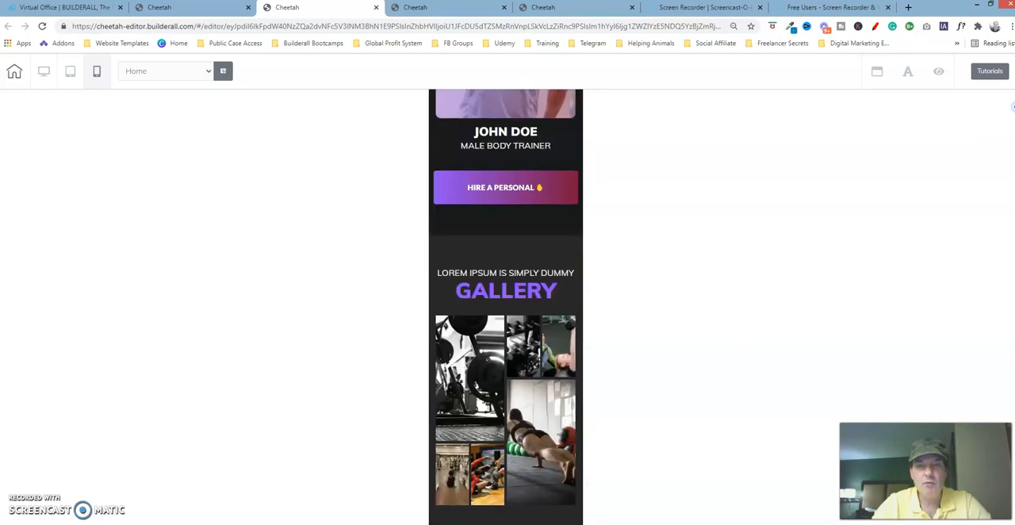
scroll(1013, 107, up, 1)
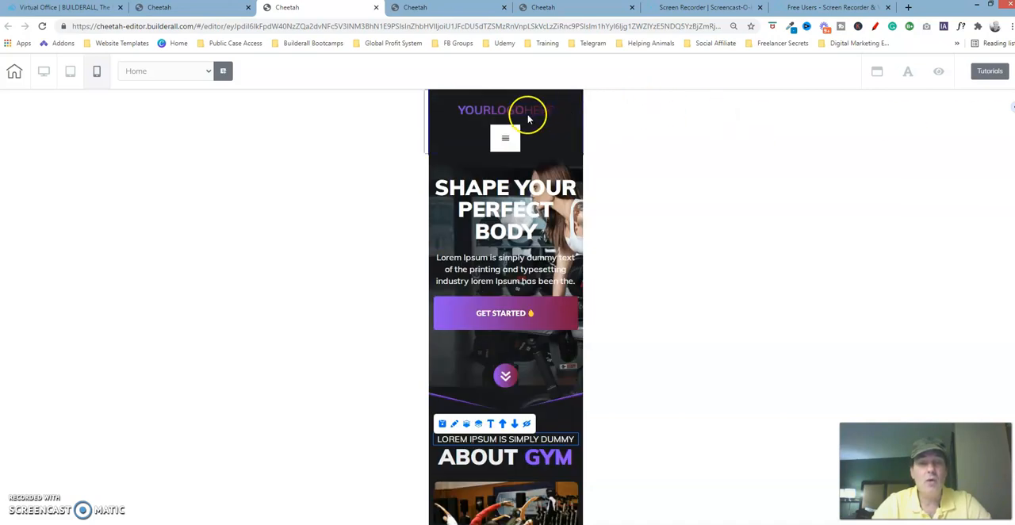
click(583, 6)
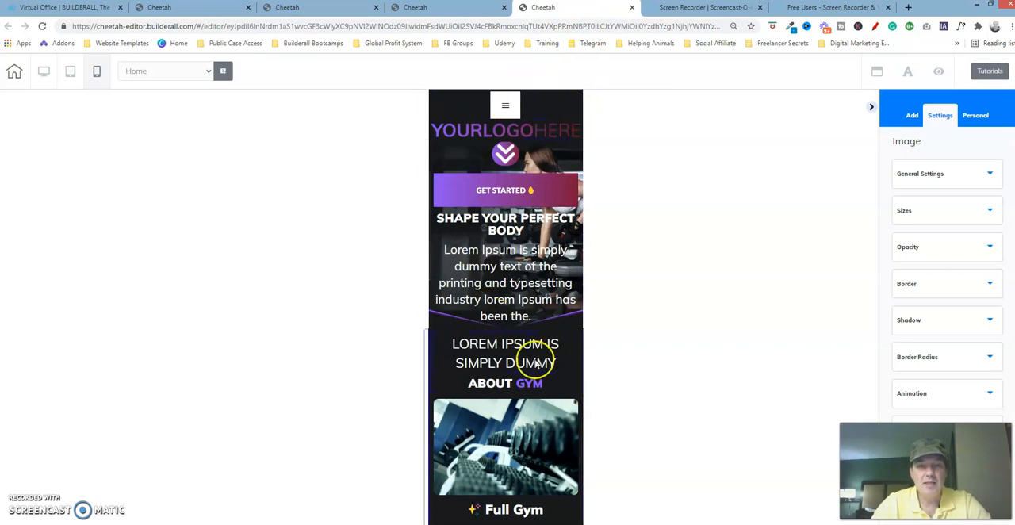
click(308, 6)
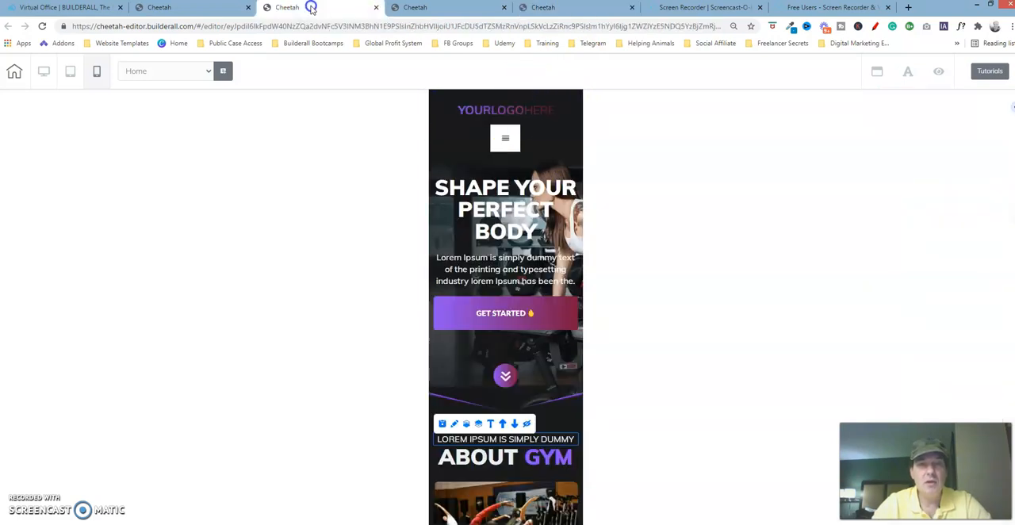
On the unarranged mobile page, move the logo image up above the burger menu
click(561, 10)
click(542, 138)
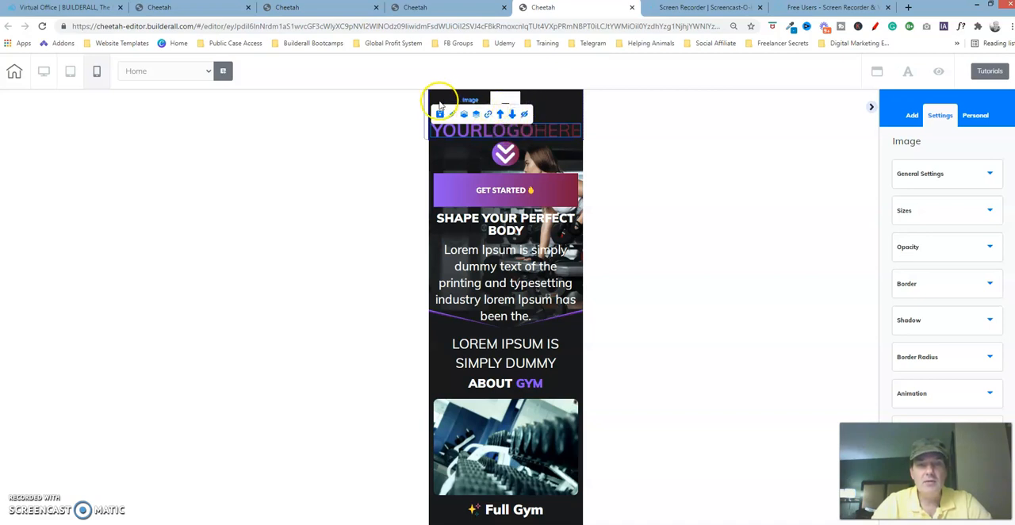
click(502, 116)
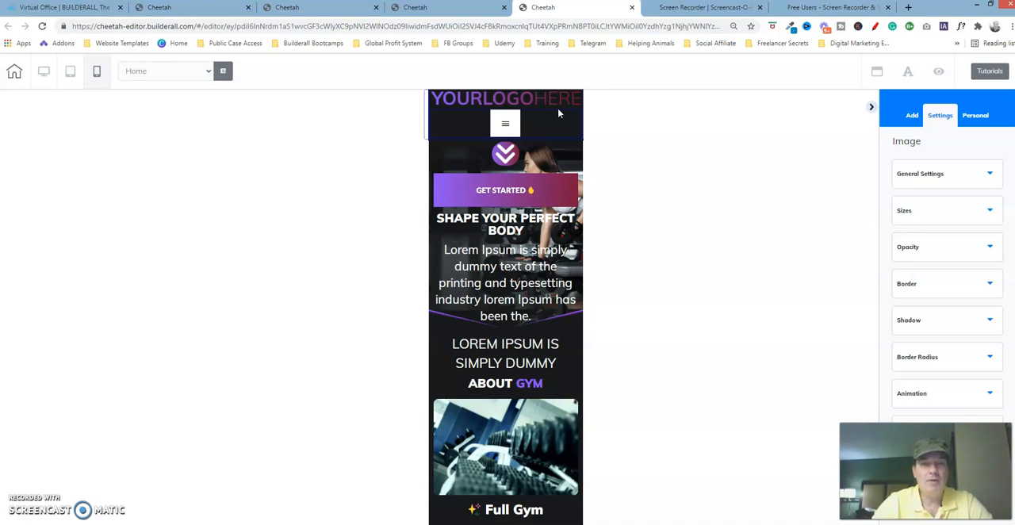
Set the logo image's combined left and right lateral spacing to 60
mouse_move(537, 100)
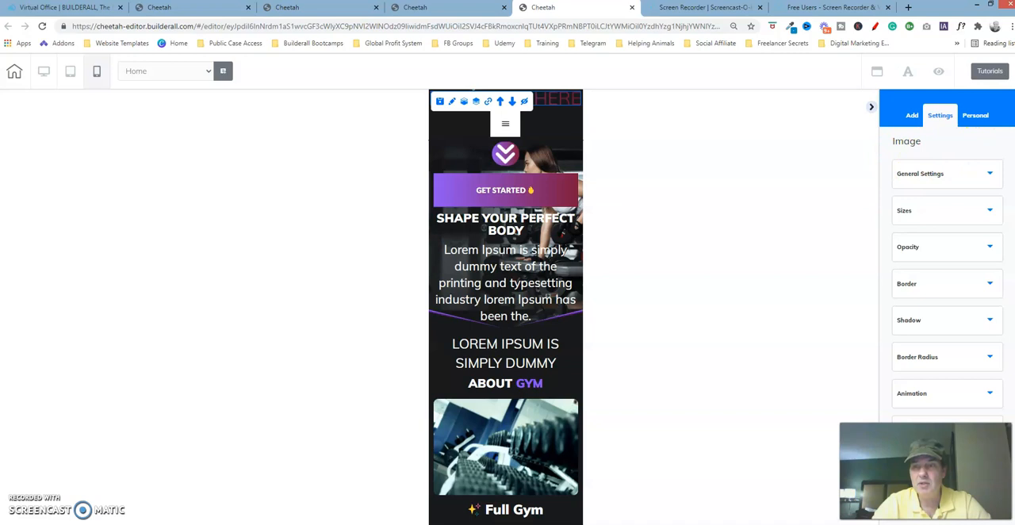
scroll(952, 317, down, 1)
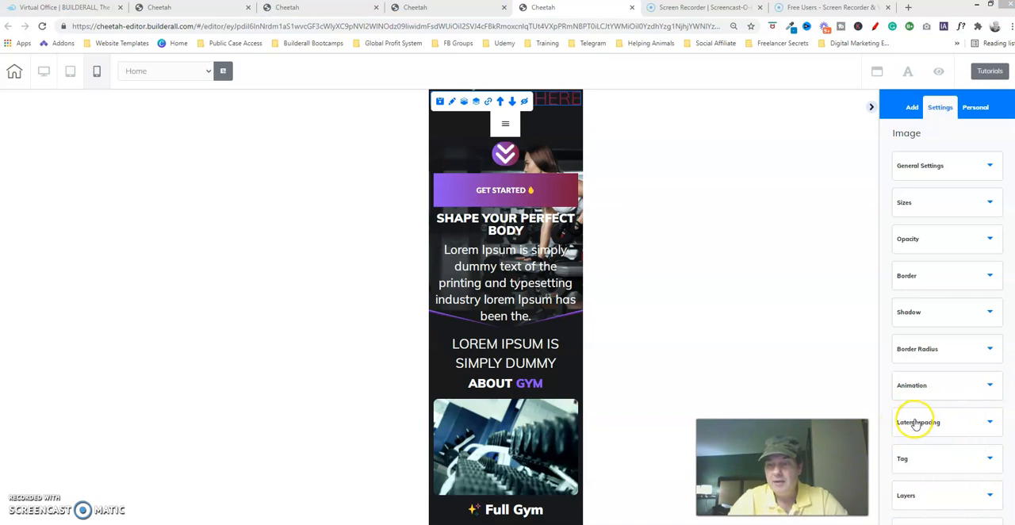
click(992, 422)
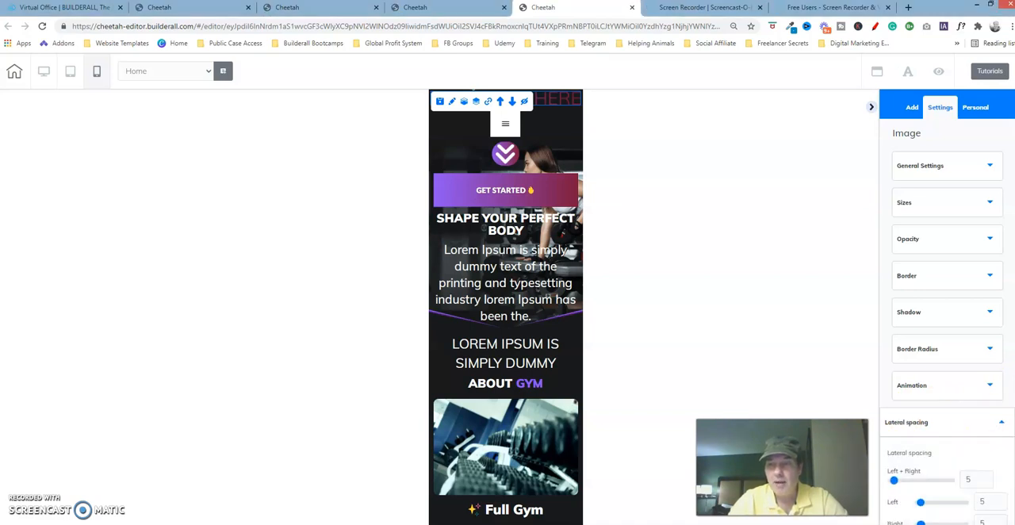
scroll(945, 333, down, 2)
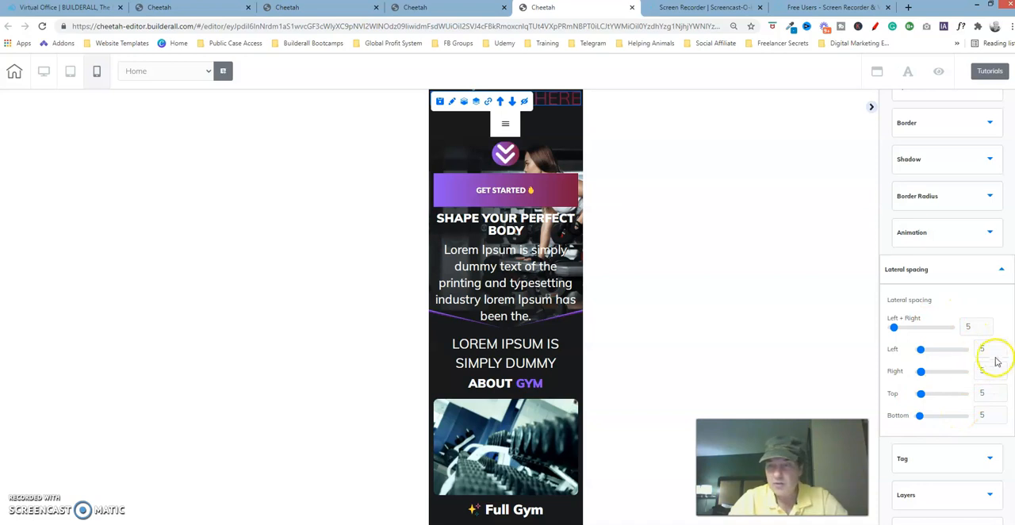
double_click(970, 327)
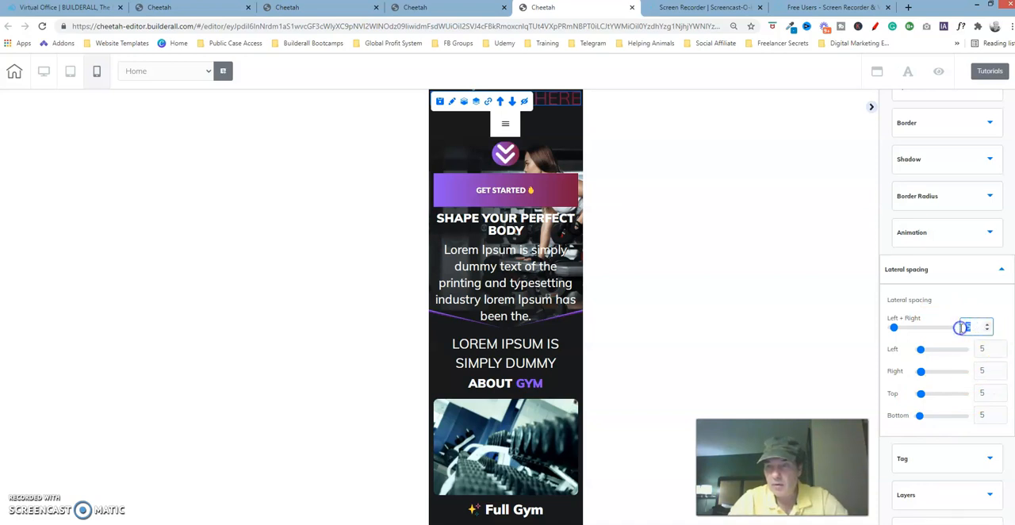
drag(895, 327, 928, 334)
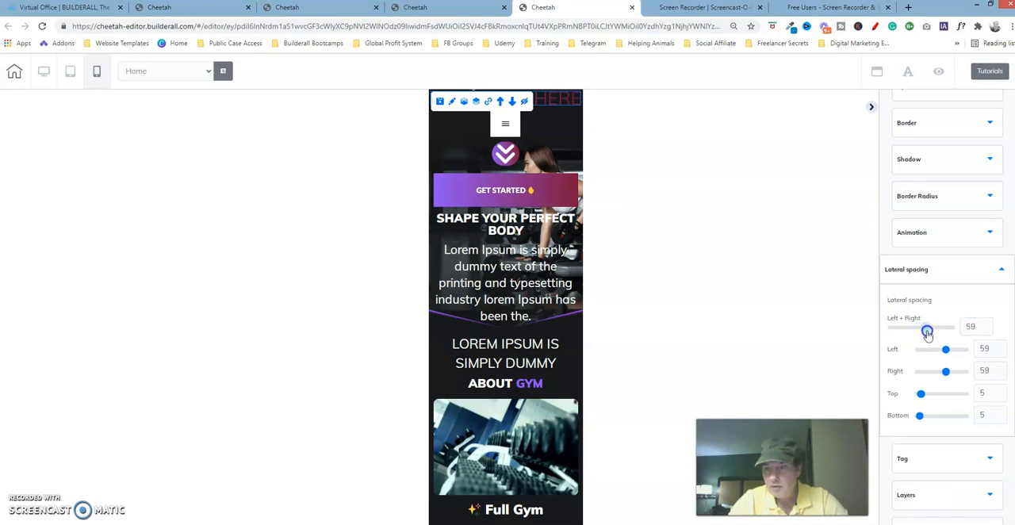
click(988, 324)
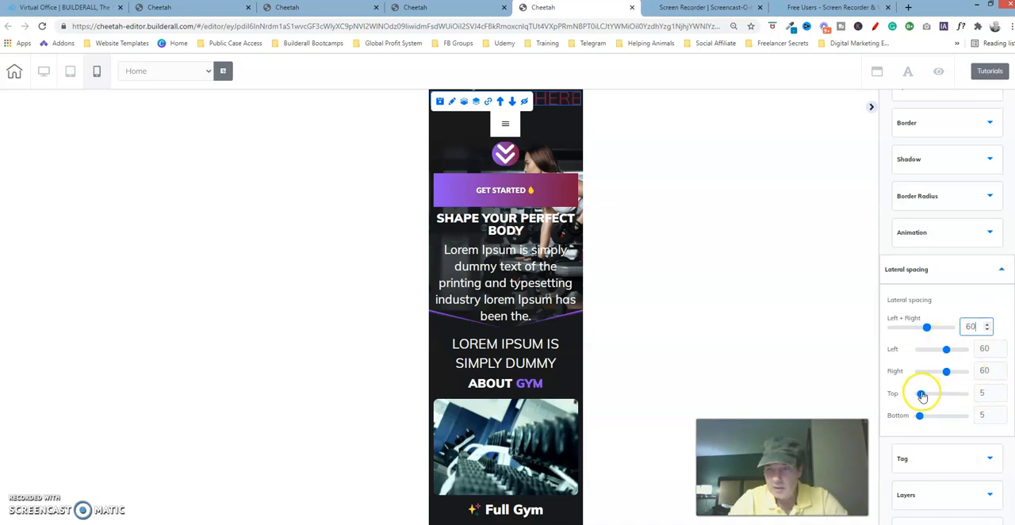
Set the logo image's top spacing to 30
drag(922, 397, 944, 399)
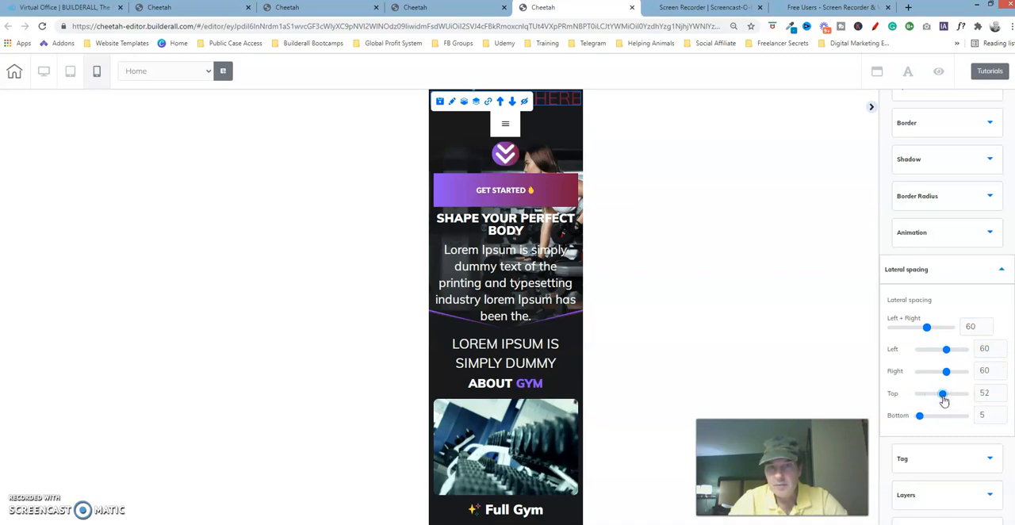
click(1003, 396)
click(1003, 397)
click(1003, 396)
click(1003, 397)
click(1002, 397)
click(1003, 398)
click(1003, 397)
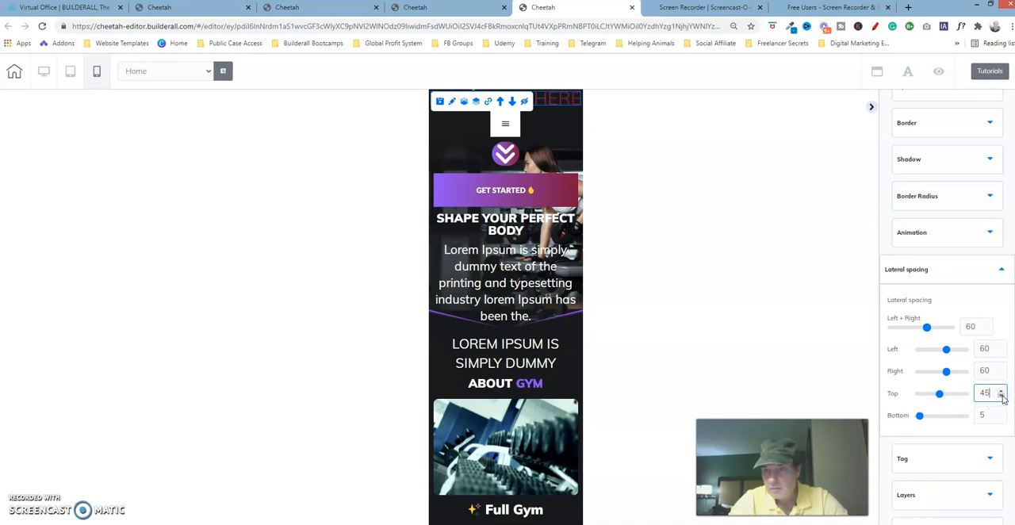
click(1002, 397)
click(1003, 396)
click(1003, 396)
click(1003, 396)
click(1002, 397)
click(1003, 396)
click(1002, 397)
click(1003, 397)
click(1002, 397)
click(932, 394)
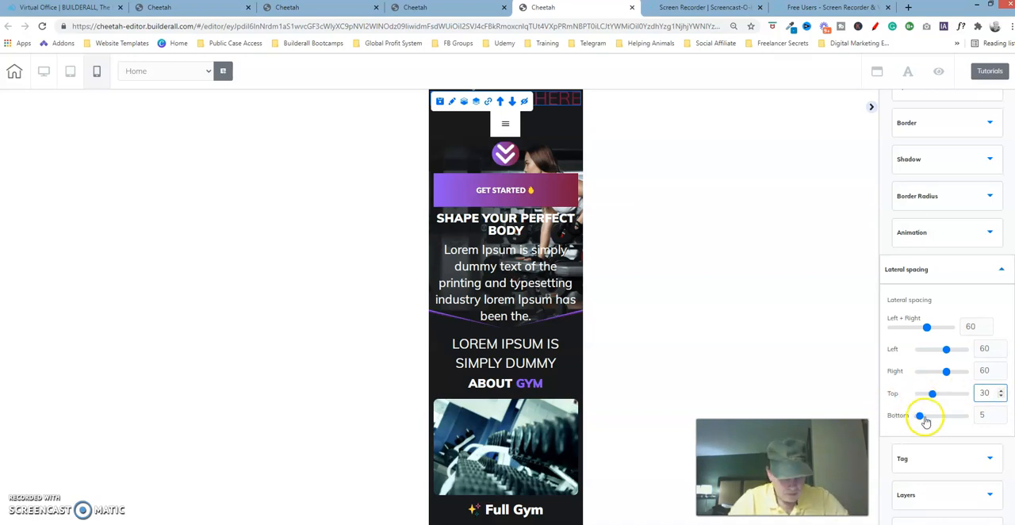
Set the logo image's bottom spacing to 15 and look over its link options without setting a link
click(1002, 412)
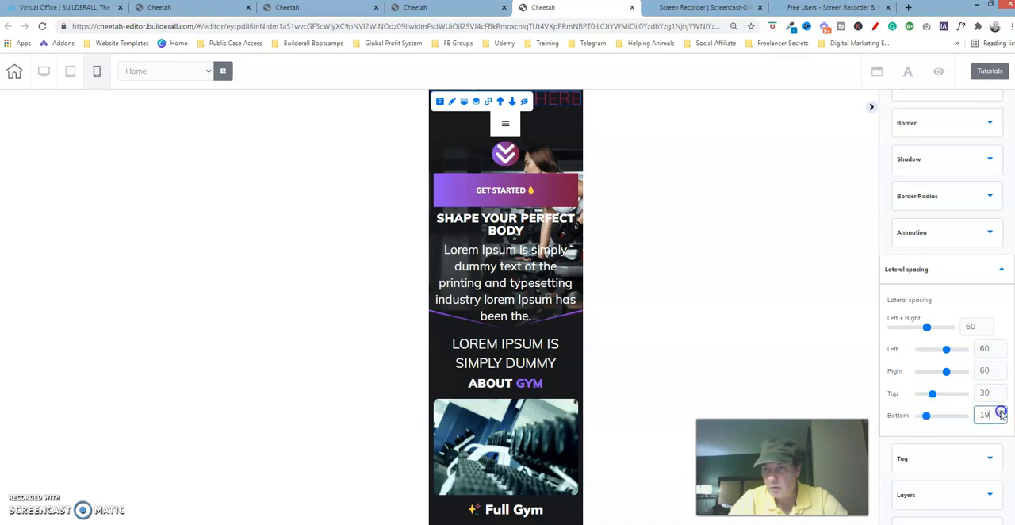
click(1002, 420)
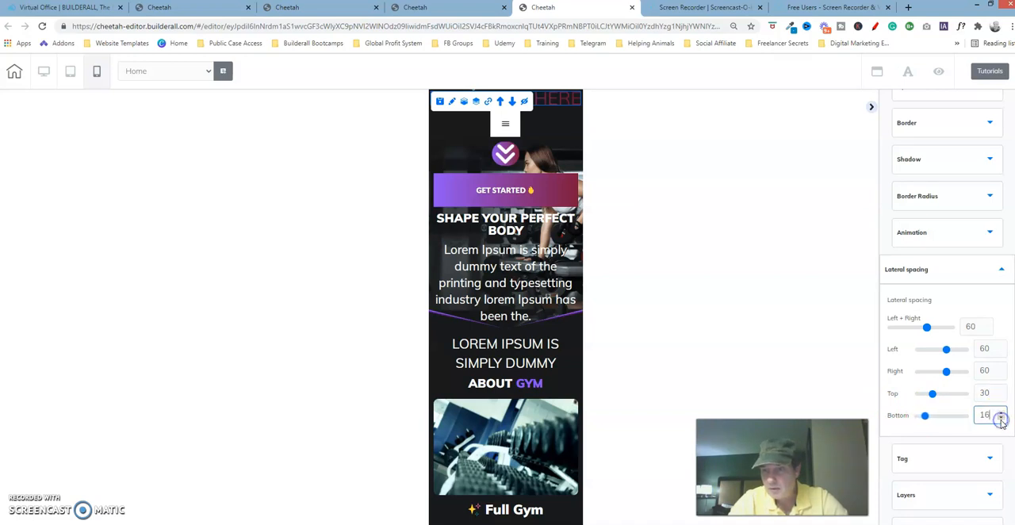
click(837, 210)
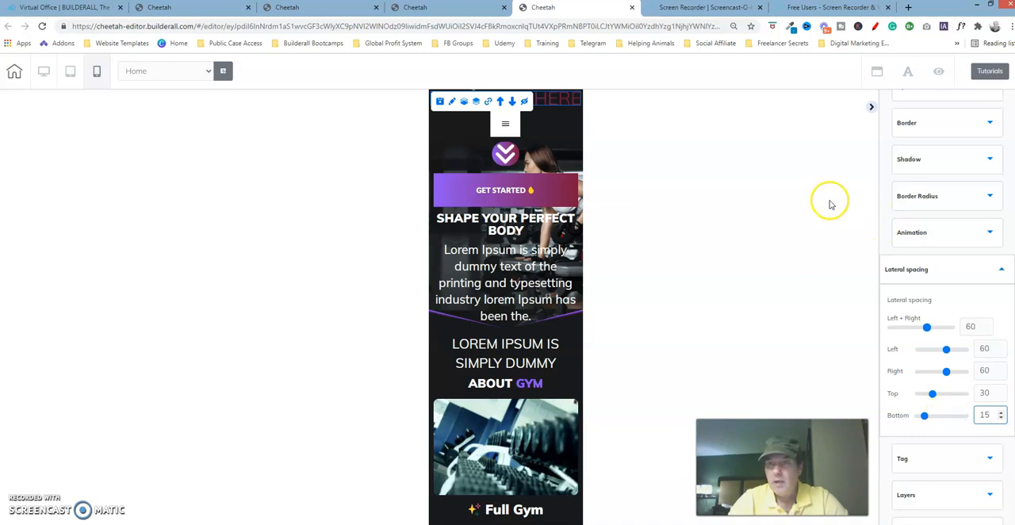
click(488, 101)
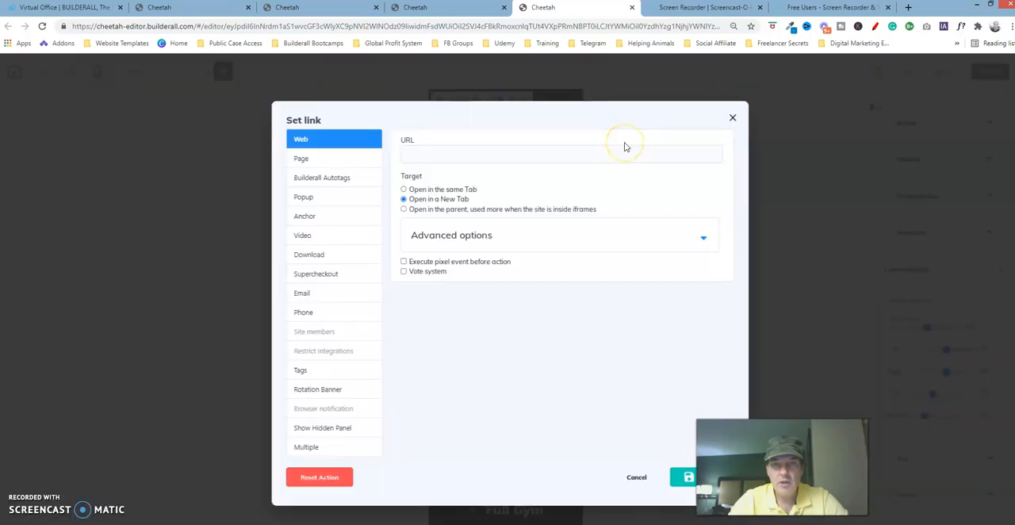
click(732, 118)
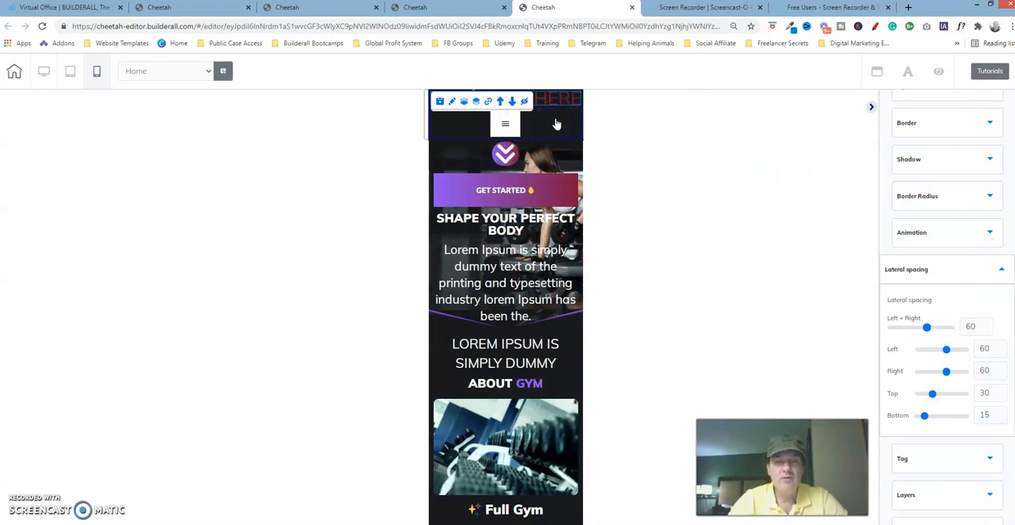
Try the header's burger menu at left and right, return it to center, and turn off its close icon
click(455, 127)
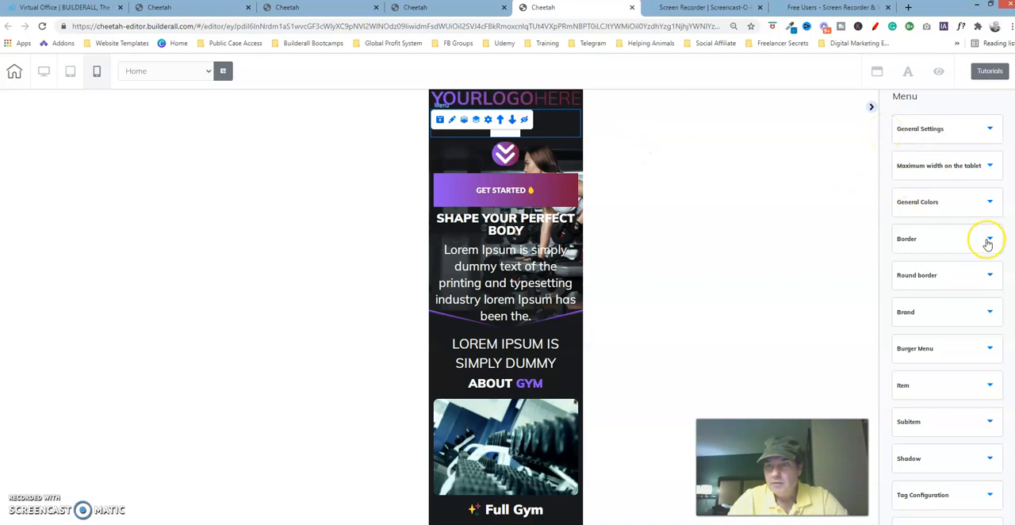
click(984, 348)
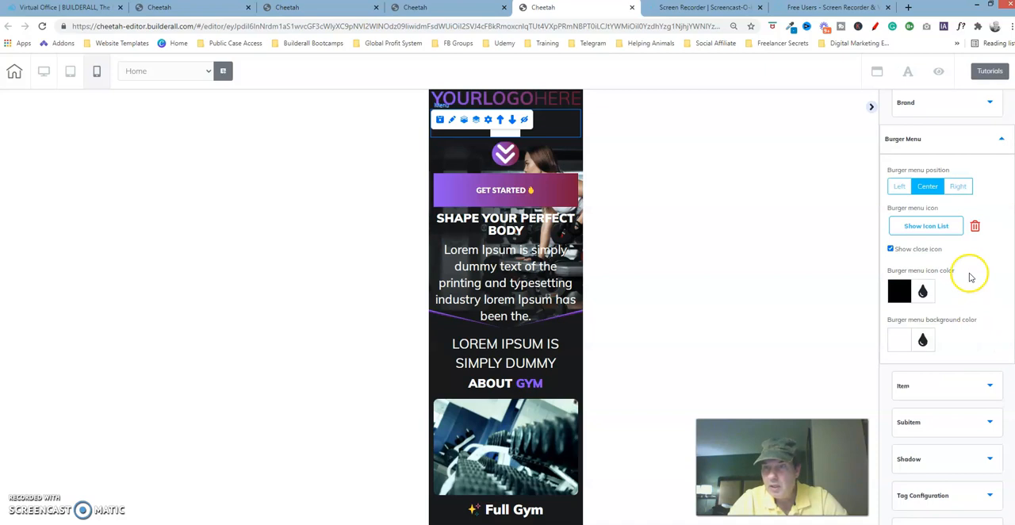
click(897, 187)
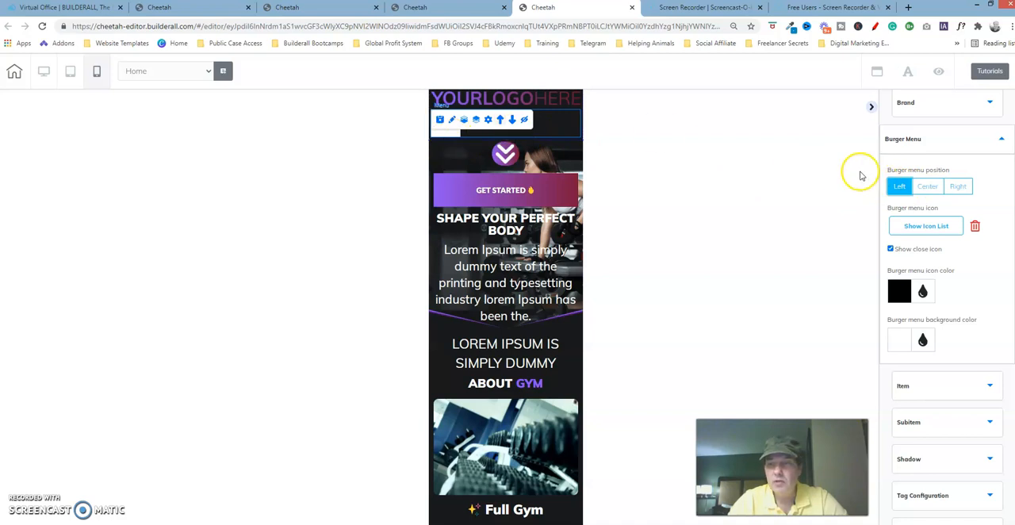
click(960, 189)
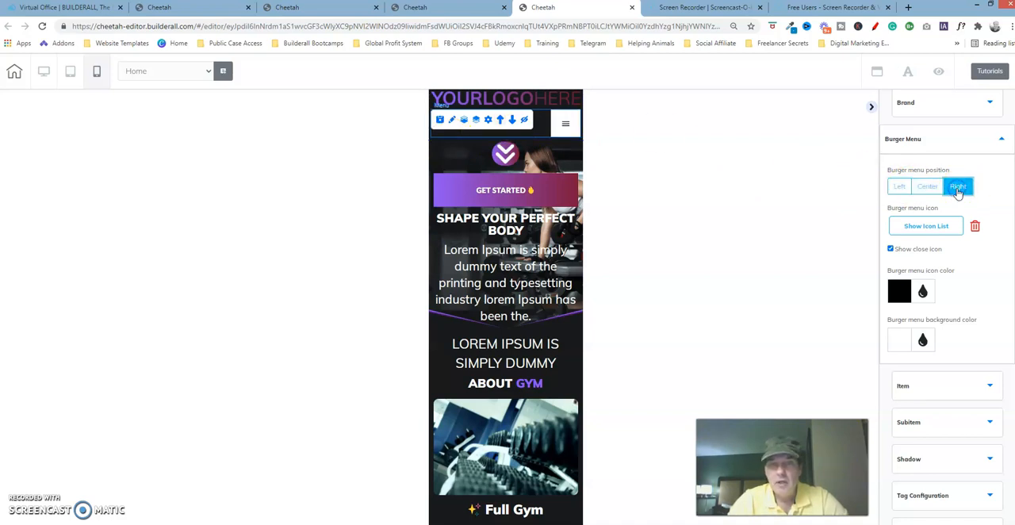
click(928, 188)
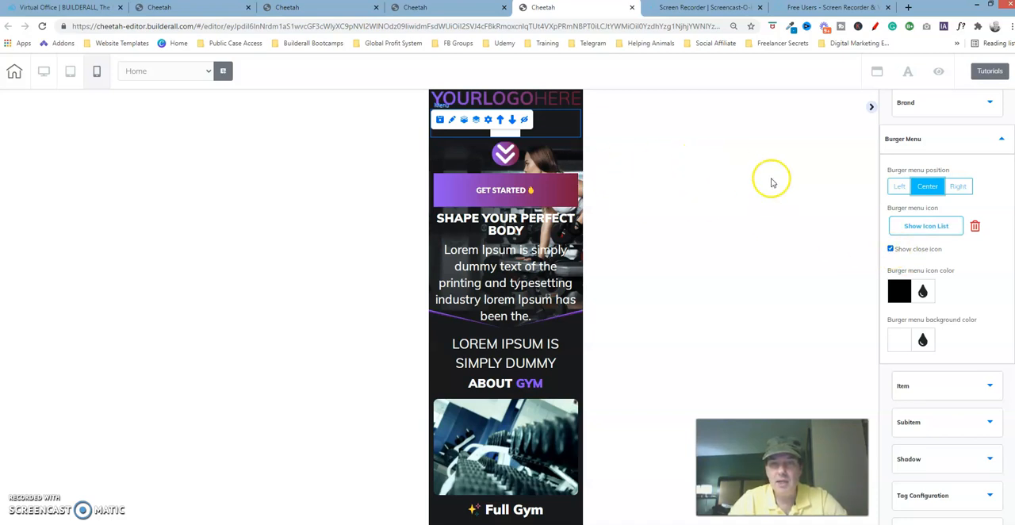
click(891, 249)
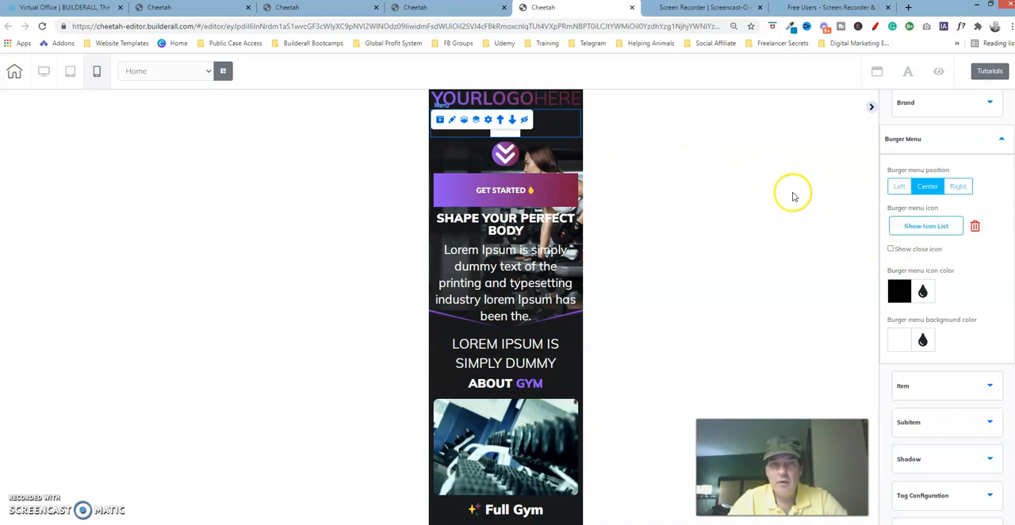
Expand the header's burger menu on the page to view its items
key(super+c)
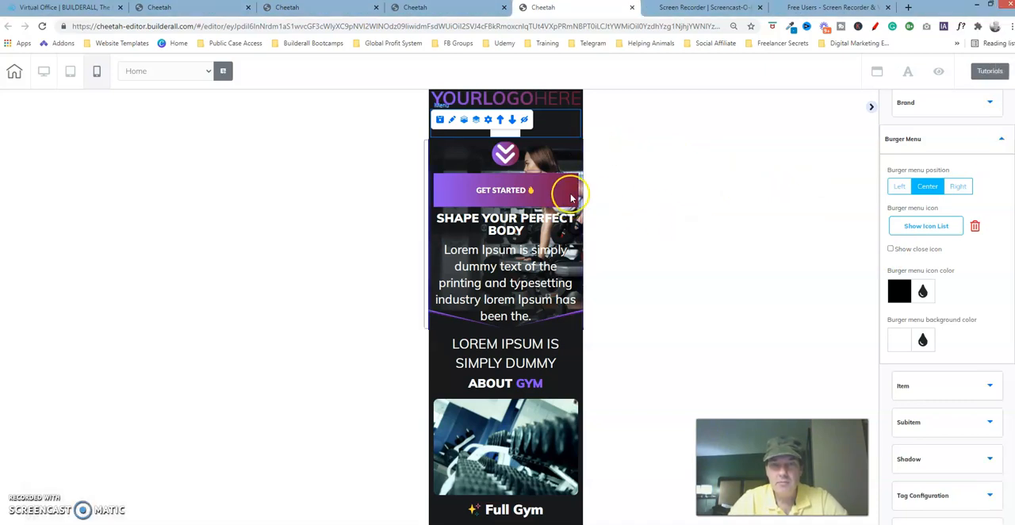
click(517, 208)
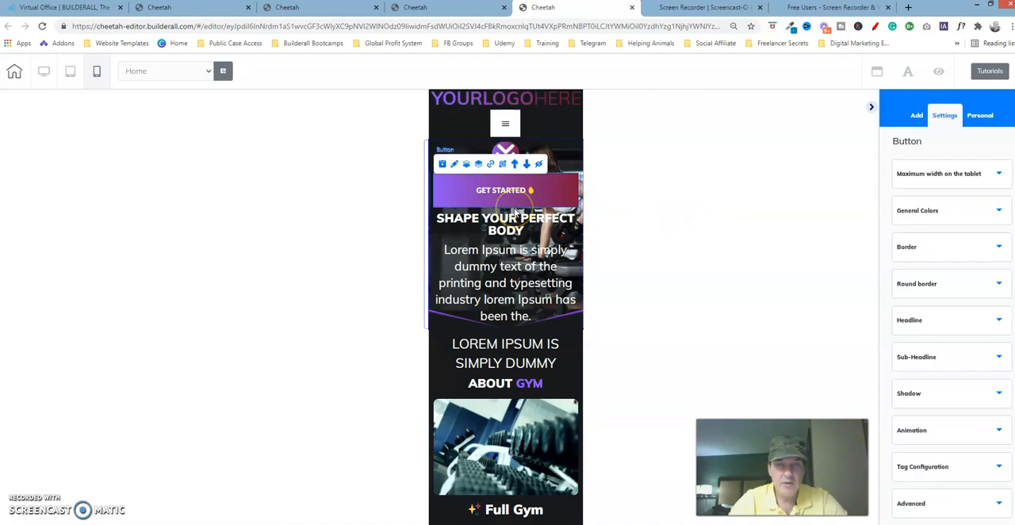
click(507, 123)
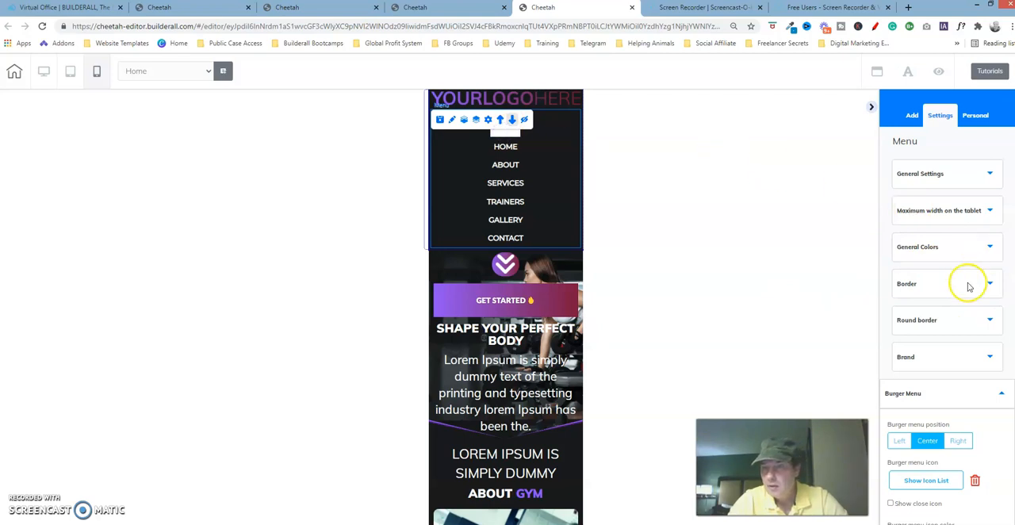
Turn the close icon back on for the header's burger menu
scroll(947, 310, down, 1)
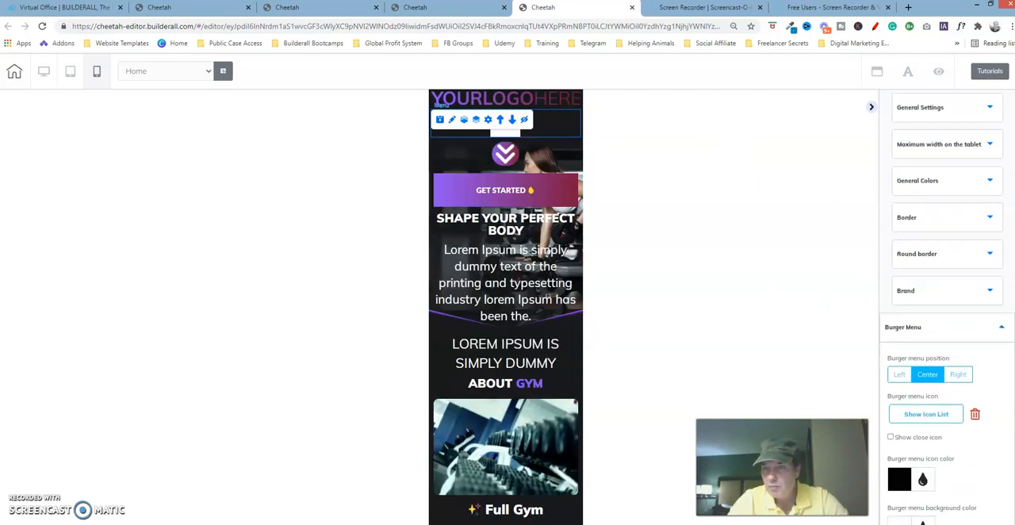
scroll(889, 402, down, 1)
click(890, 397)
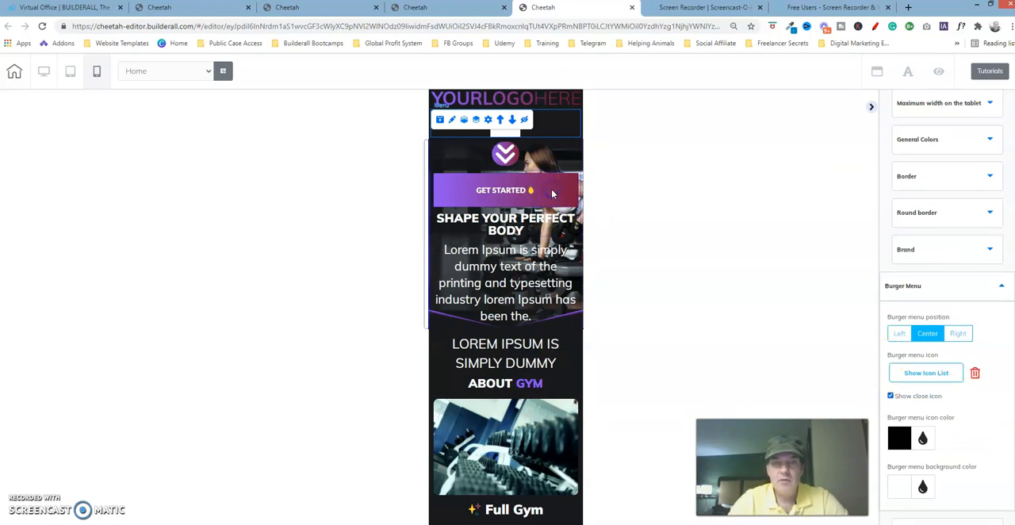
Expand and collapse the header's burger menu to check its close icon, and look over its icon and background colors
click(507, 124)
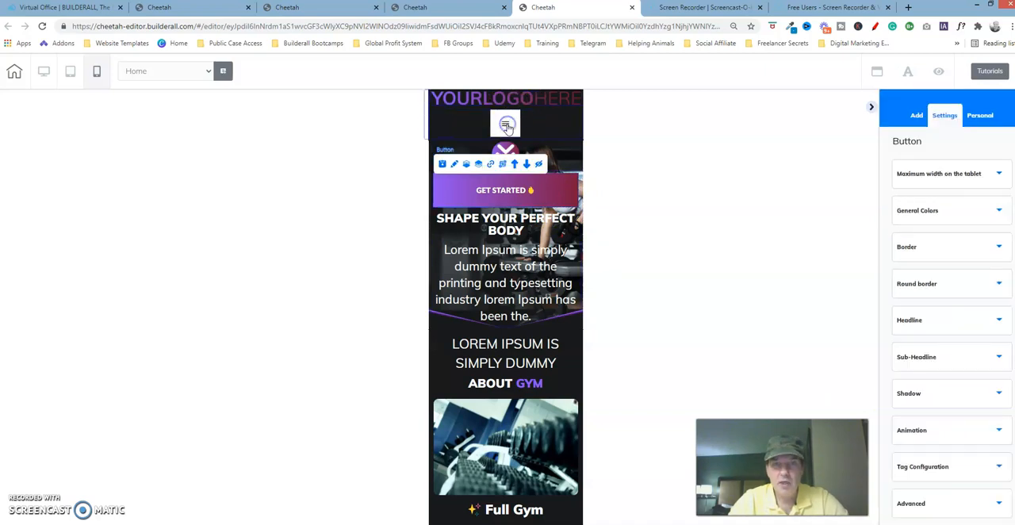
click(506, 125)
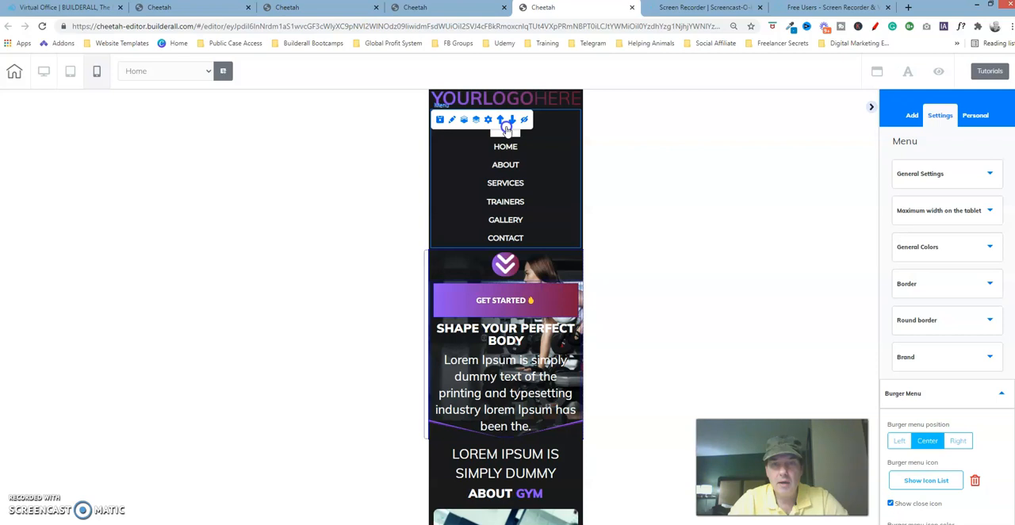
click(556, 188)
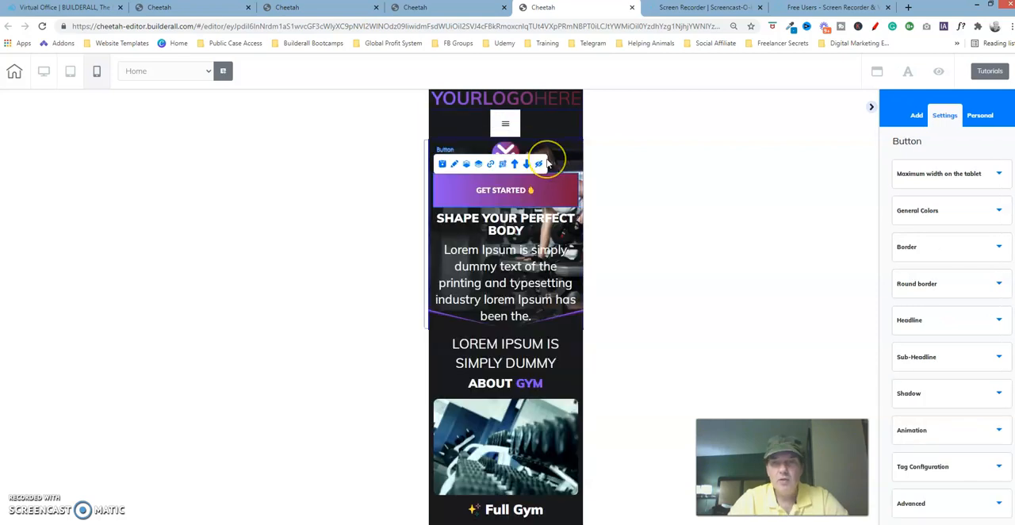
click(503, 119)
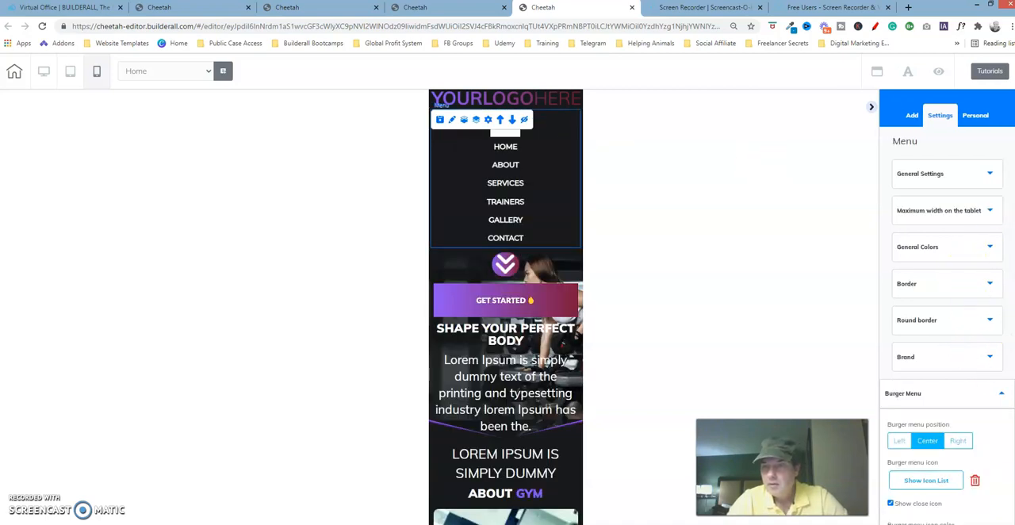
scroll(947, 318, down, 2)
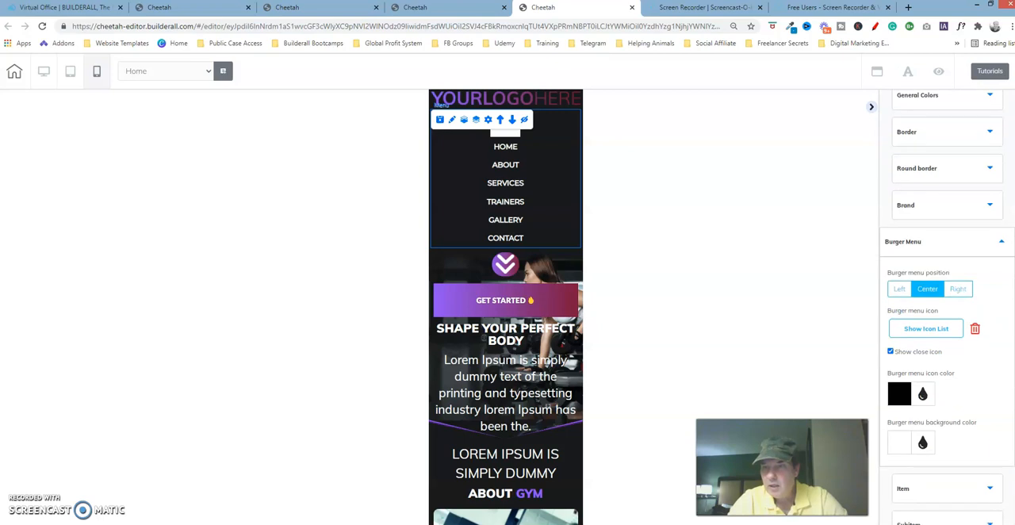
click(900, 393)
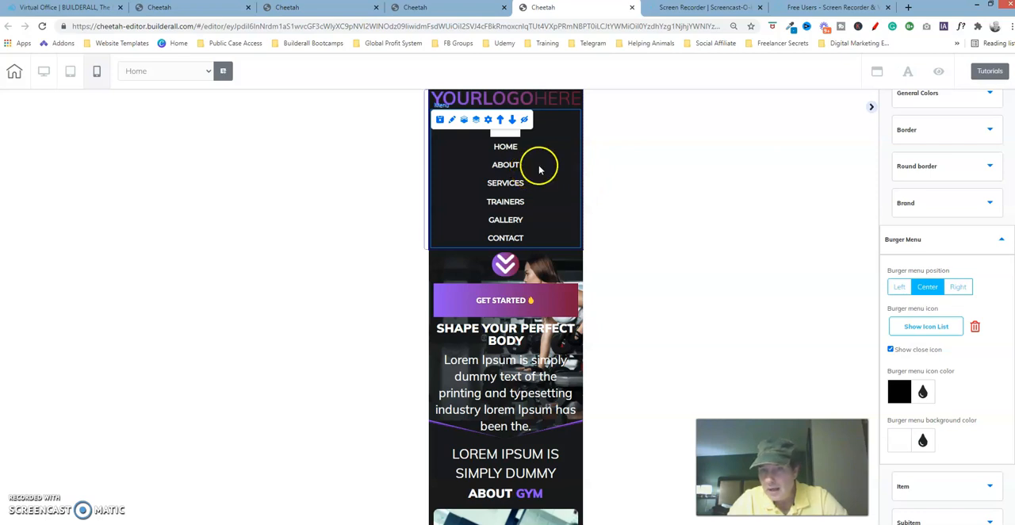
click(565, 291)
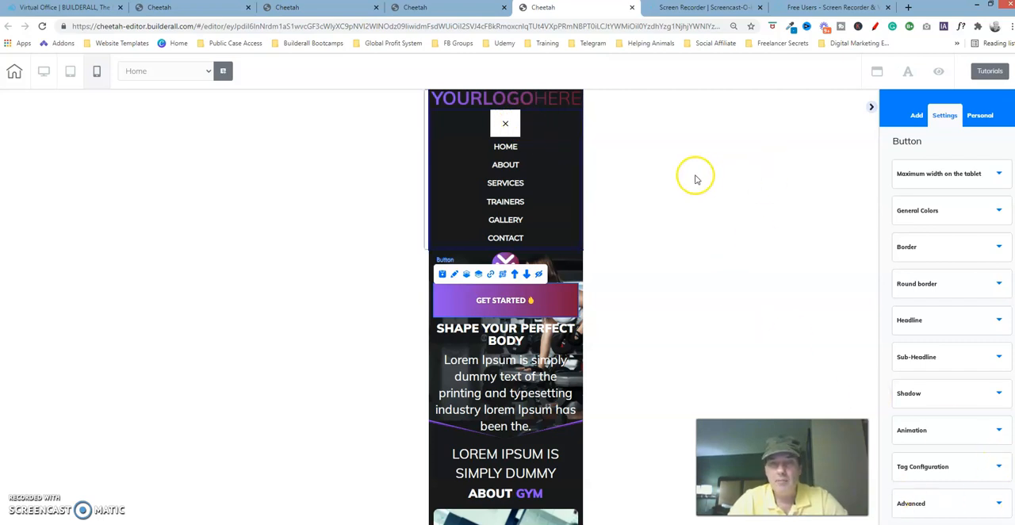
click(508, 124)
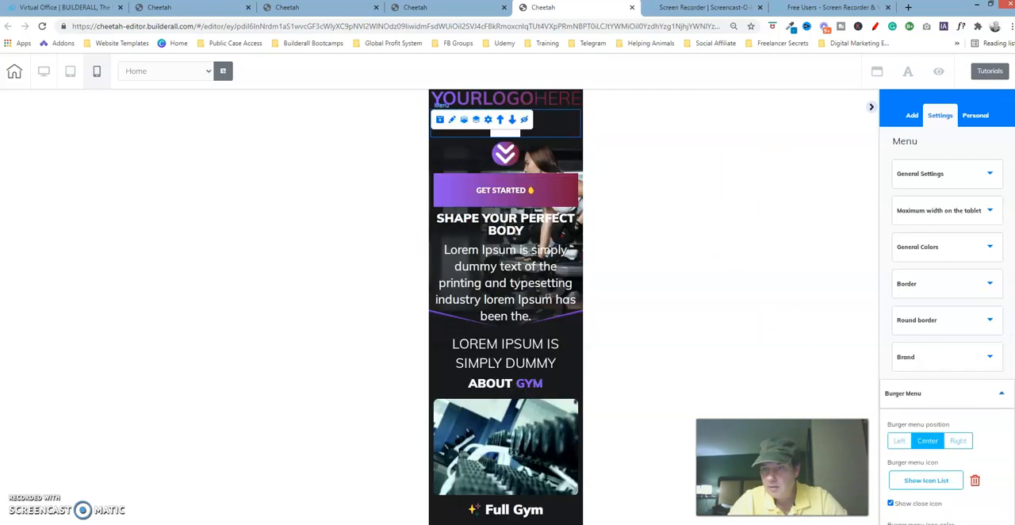
scroll(907, 407, down, 5)
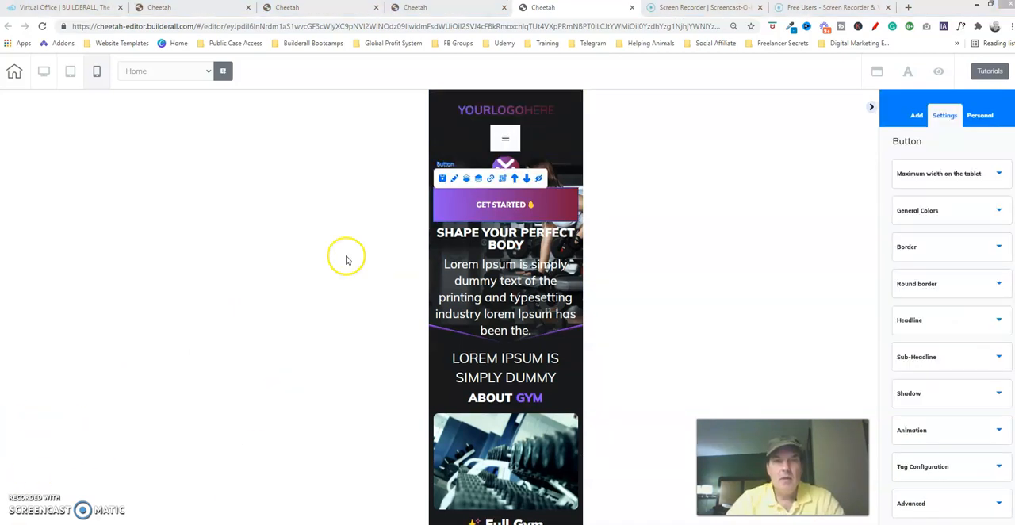
Examine the order of the hero section's elements in the finished version, closing its image settings, and return to the working page
click(341, 8)
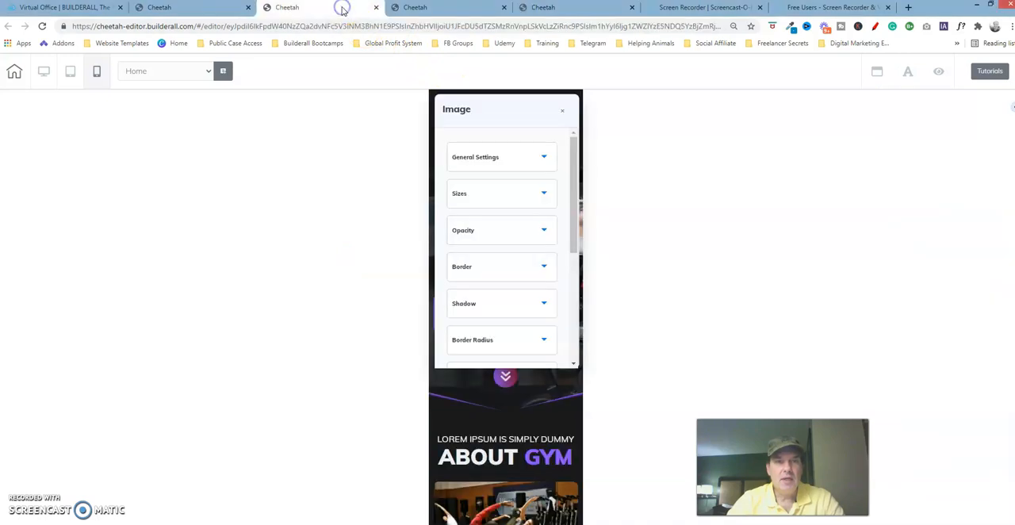
click(562, 114)
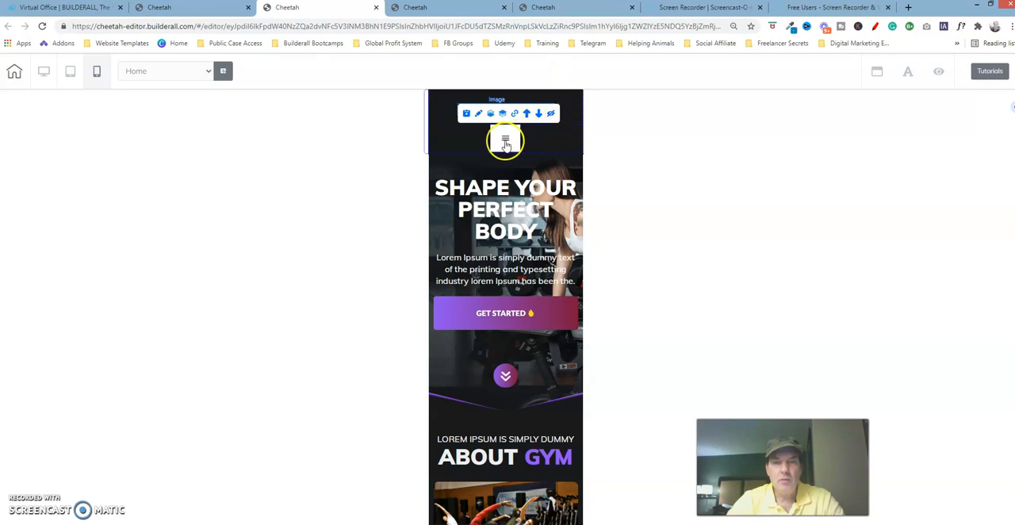
click(498, 208)
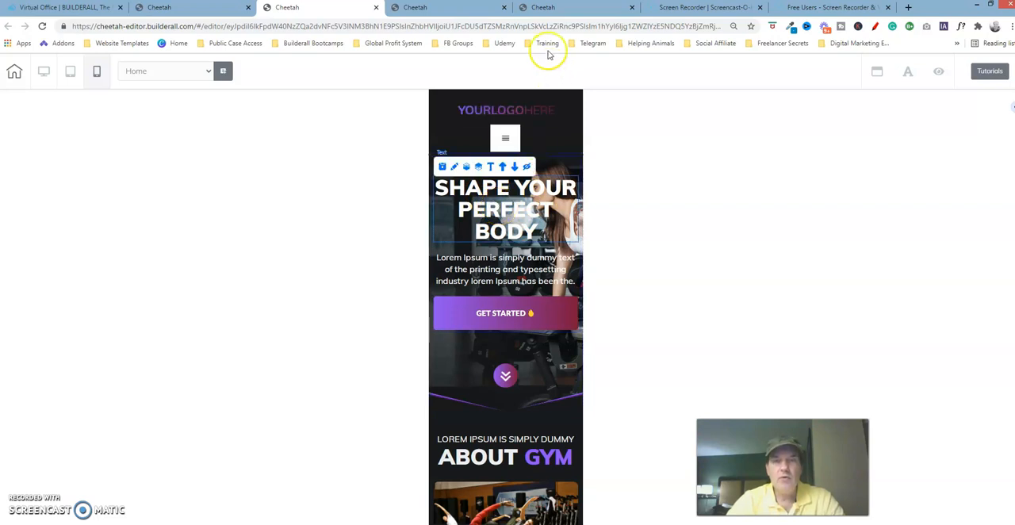
click(555, 10)
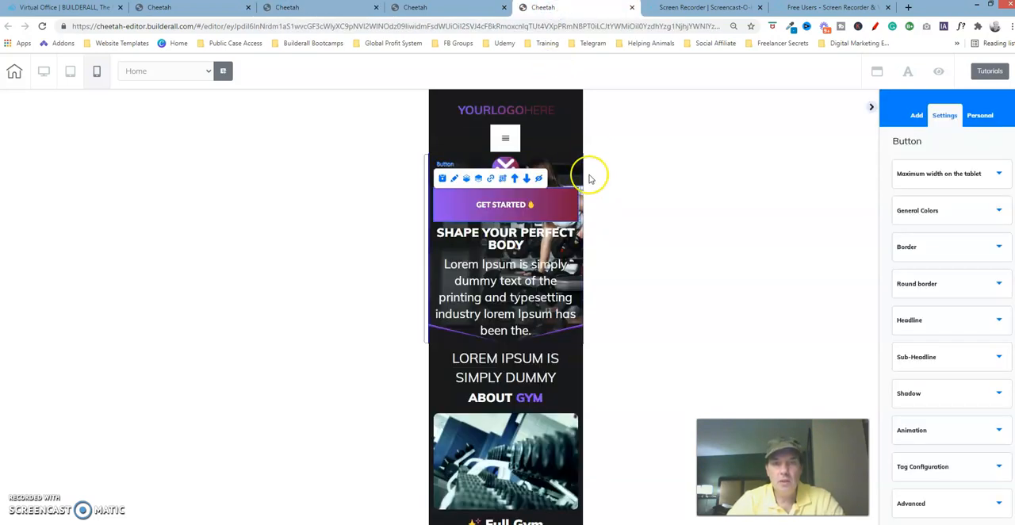
Move the "SHAPE YOUR PERFECT BODY" heading up above the Get Started button and wait for the page to respond
click(505, 242)
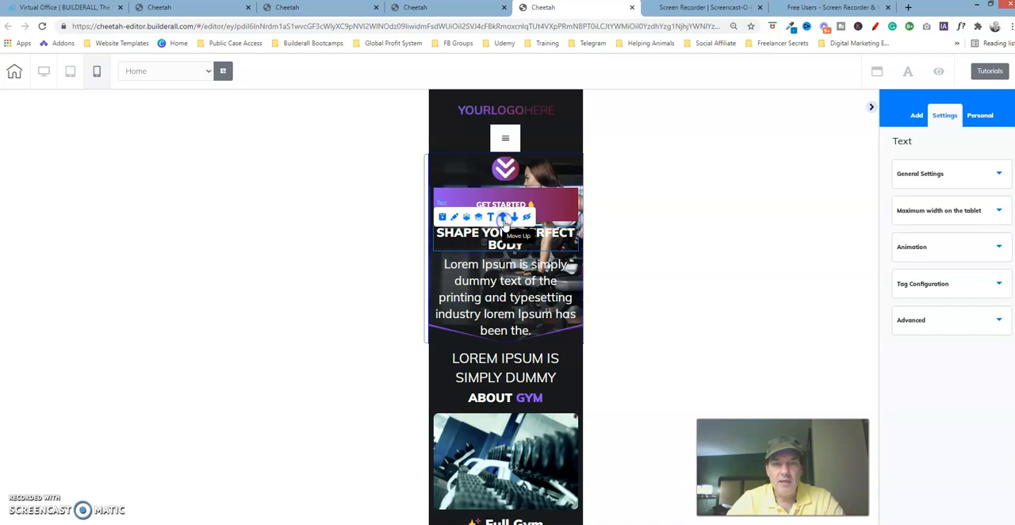
click(503, 217)
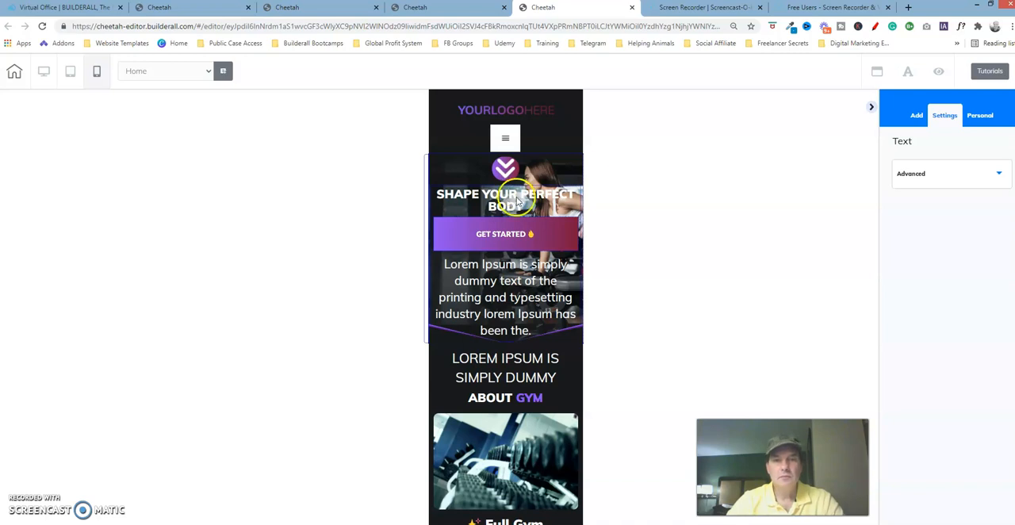
click(565, 139)
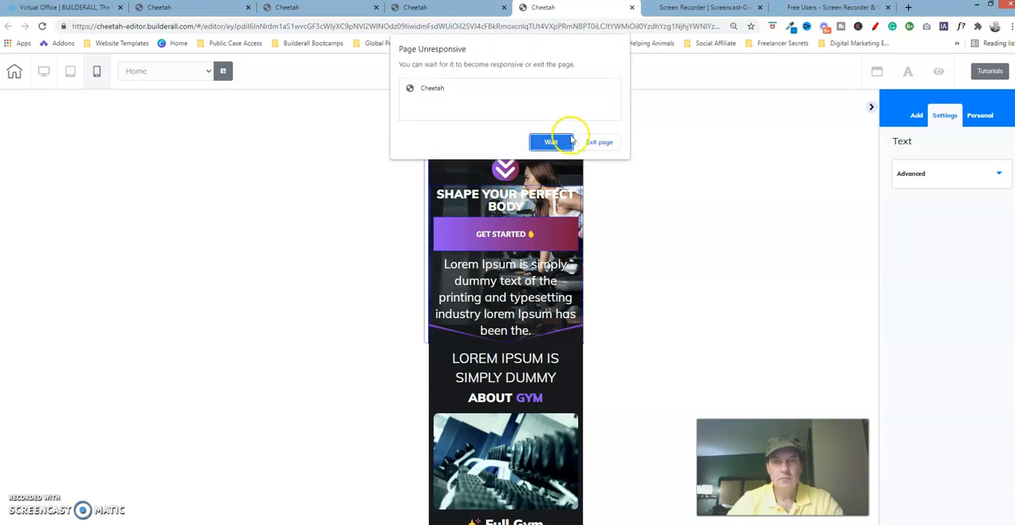
click(520, 200)
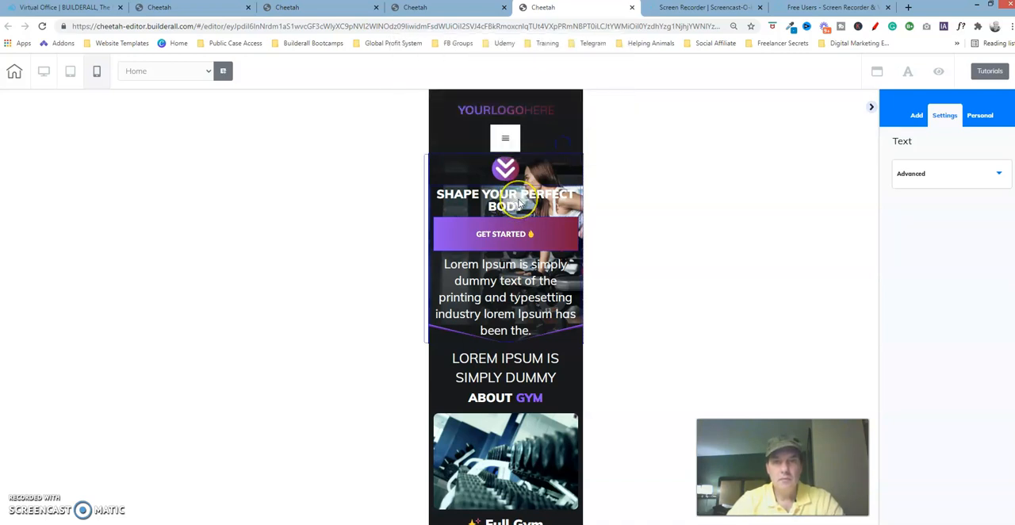
Try to move the "SHAPE YOUR PERFECT BODY" heading up above the double-arrow icon
click(492, 193)
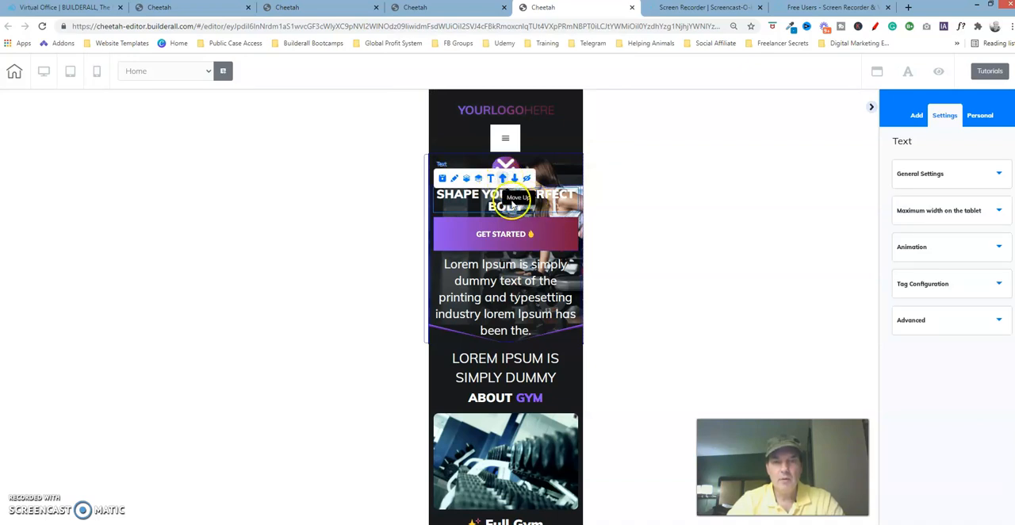
double_click(513, 206)
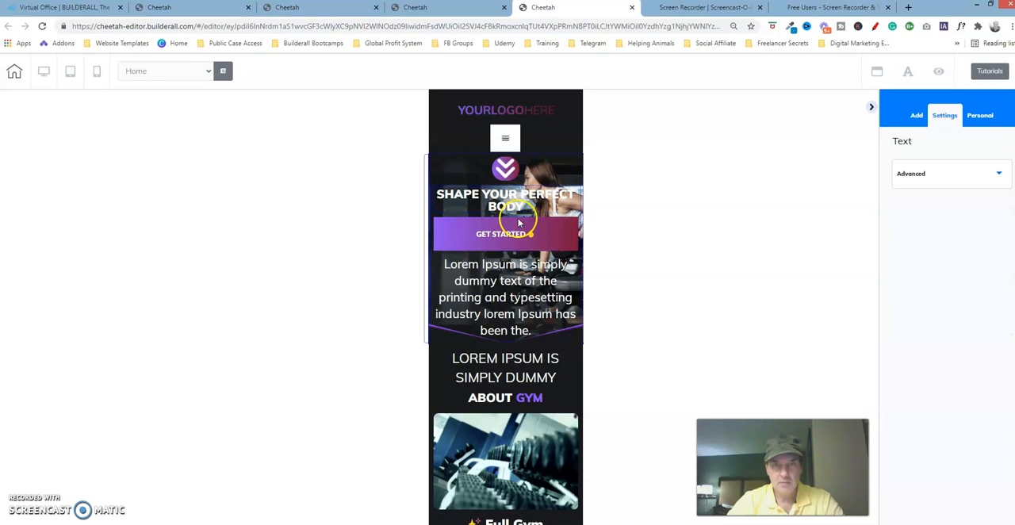
click(508, 203)
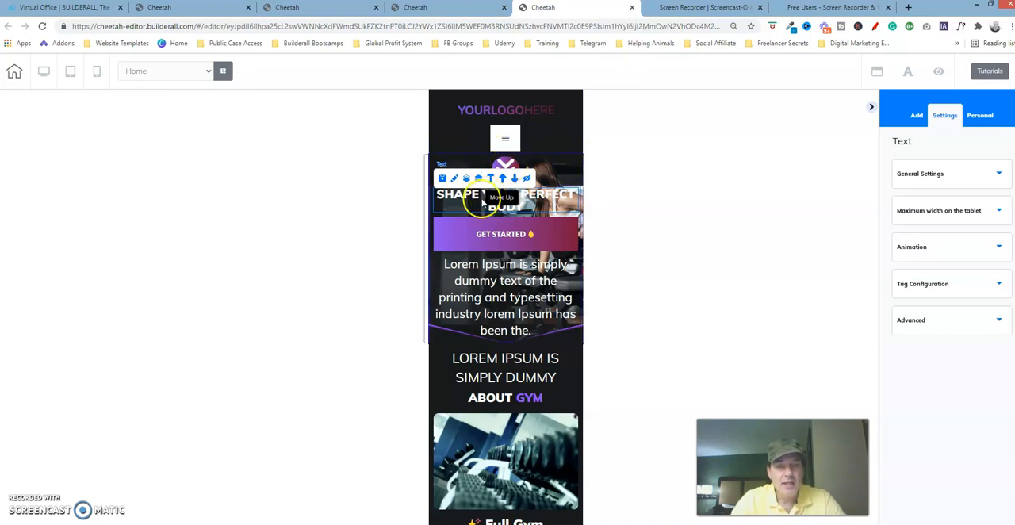
Select the hero section's paragraph, heading and Get Started button in turn, and the box that holds them
click(470, 227)
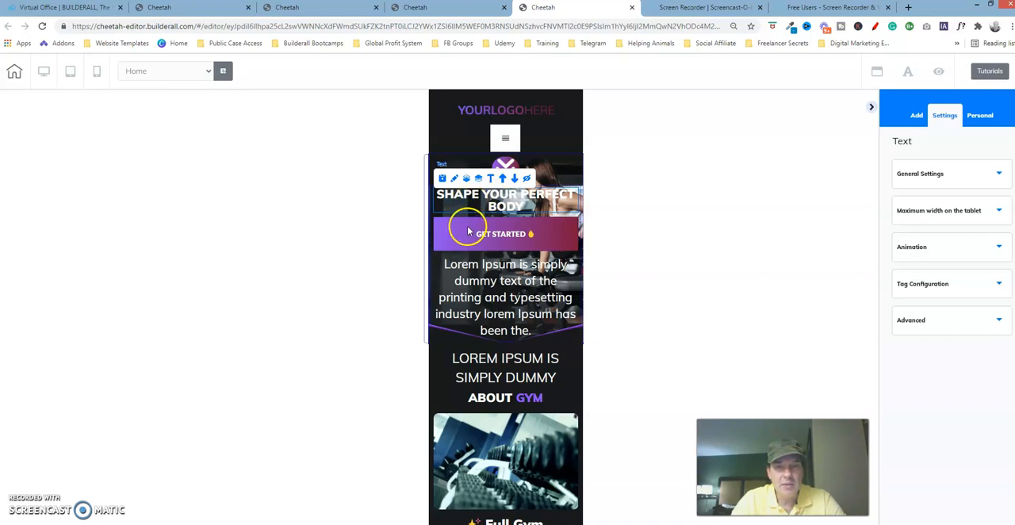
click(474, 282)
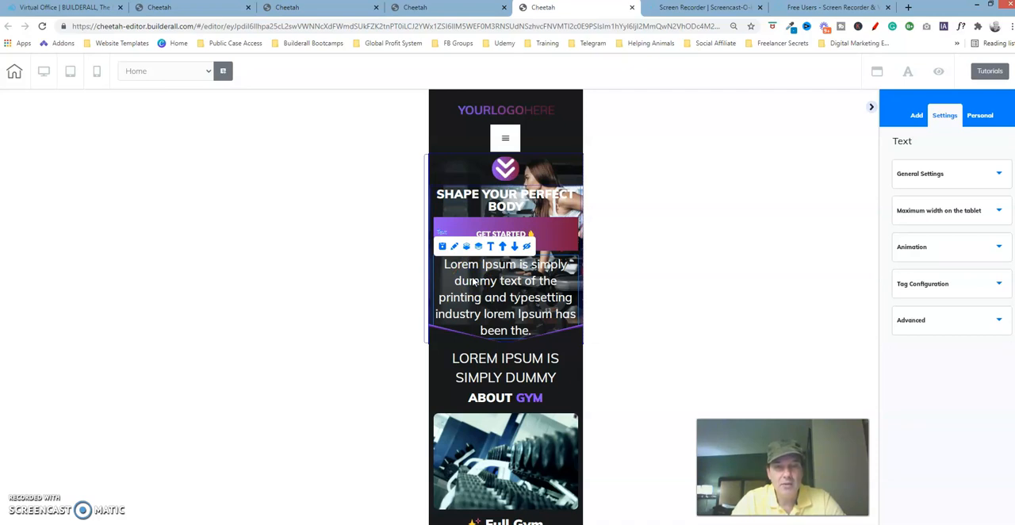
click(510, 201)
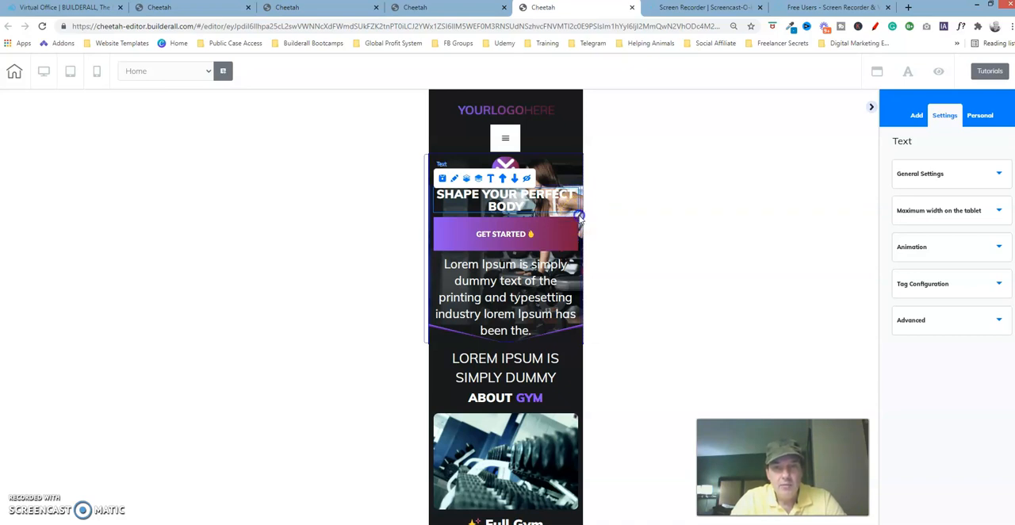
click(581, 216)
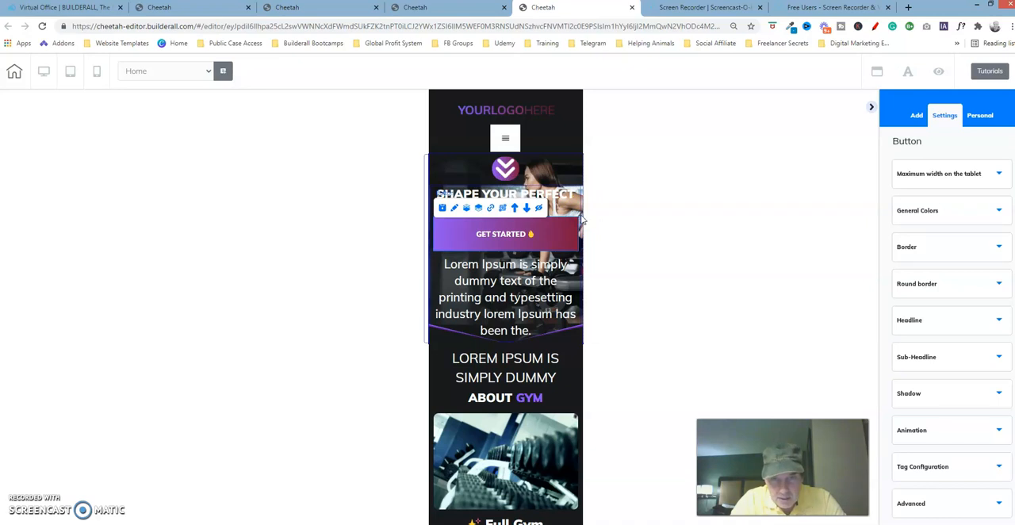
click(582, 219)
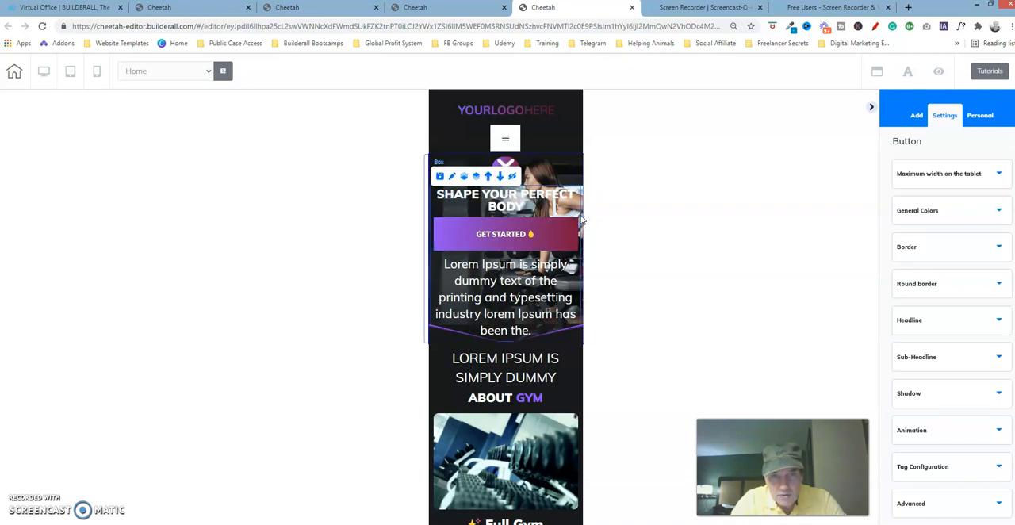
click(573, 200)
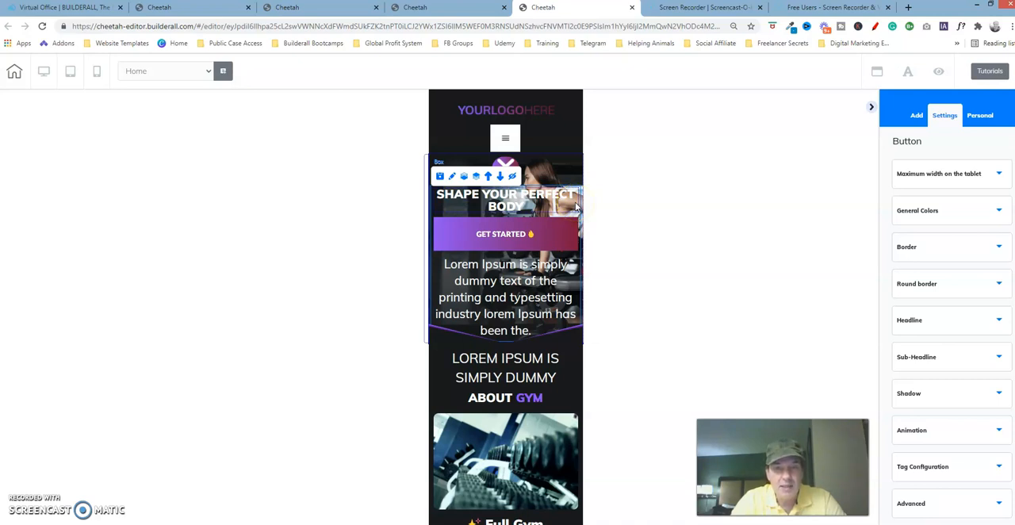
click(575, 202)
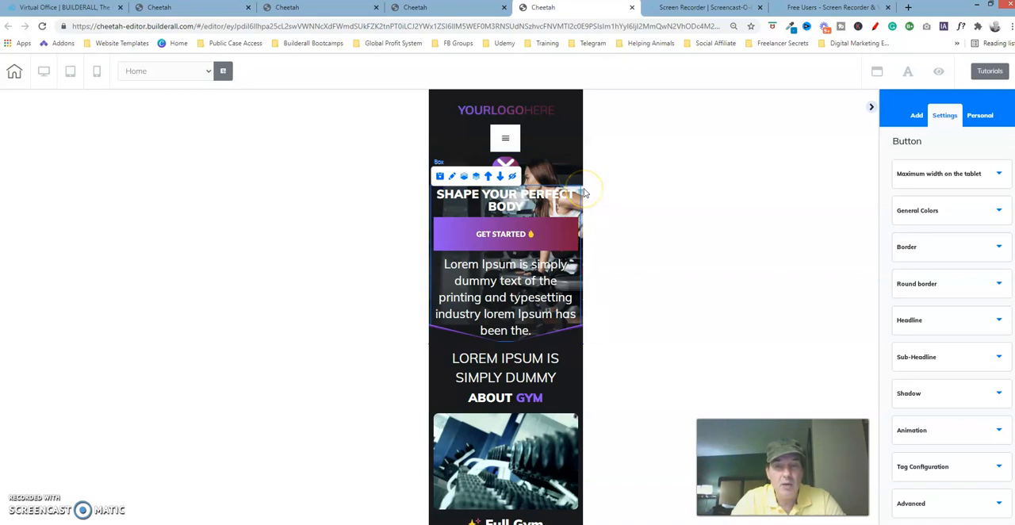
Try a width of 526 for the hero section's box and return it to 548
click(453, 181)
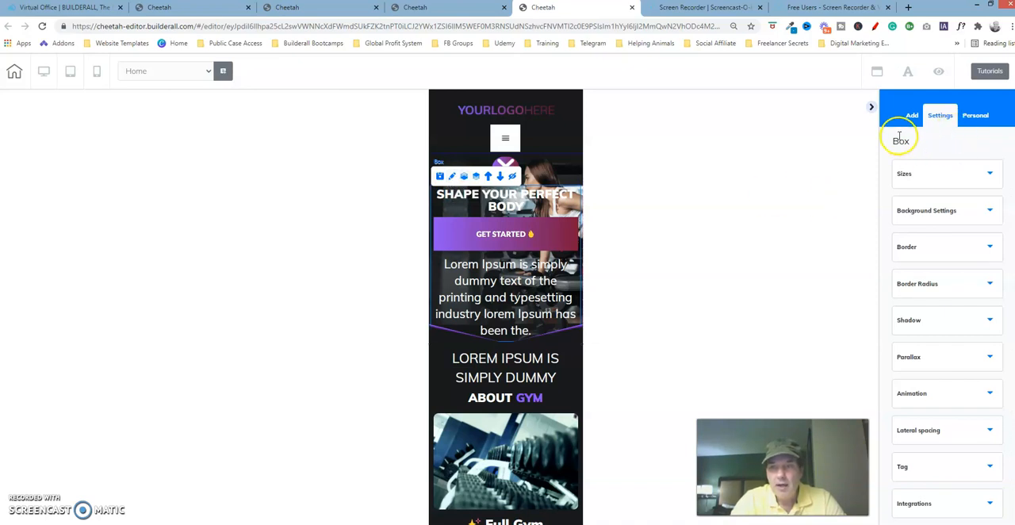
click(977, 171)
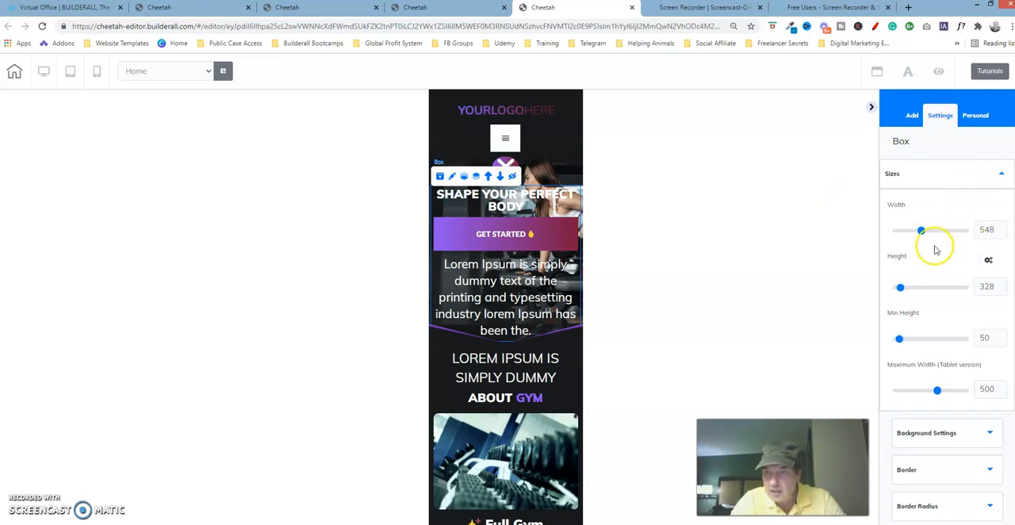
mouse_move(923, 232)
mouse_down()
mouse_move(905, 239)
mouse_move(948, 235)
mouse_move(921, 235)
mouse_up()
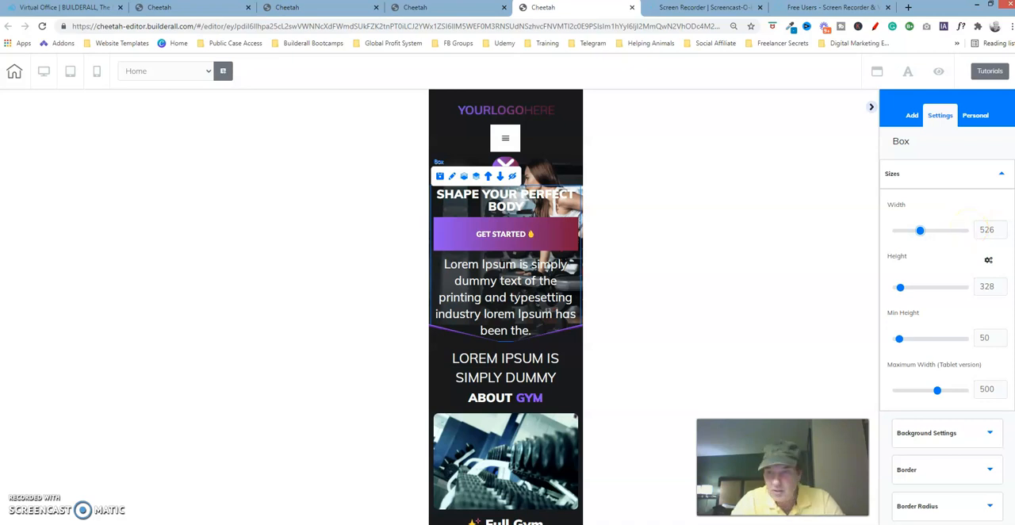
click(1002, 230)
double_click(1002, 228)
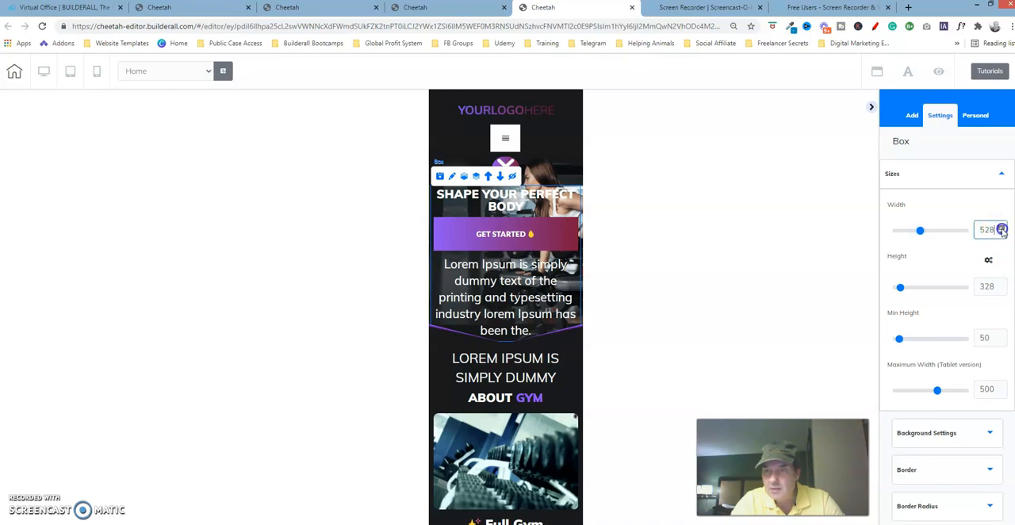
double_click(1002, 229)
double_click(1002, 228)
double_click(1002, 228)
triple_click(1002, 229)
click(1002, 229)
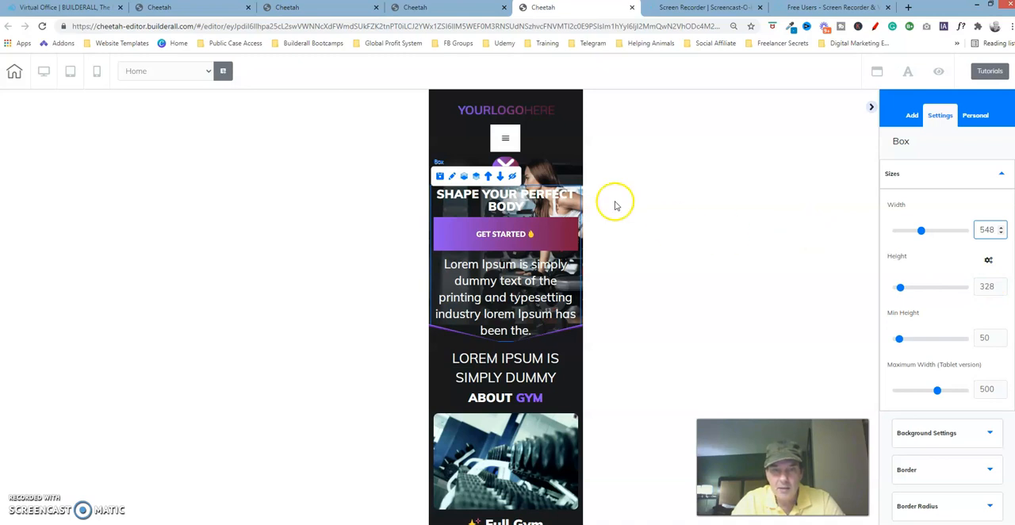
click(516, 197)
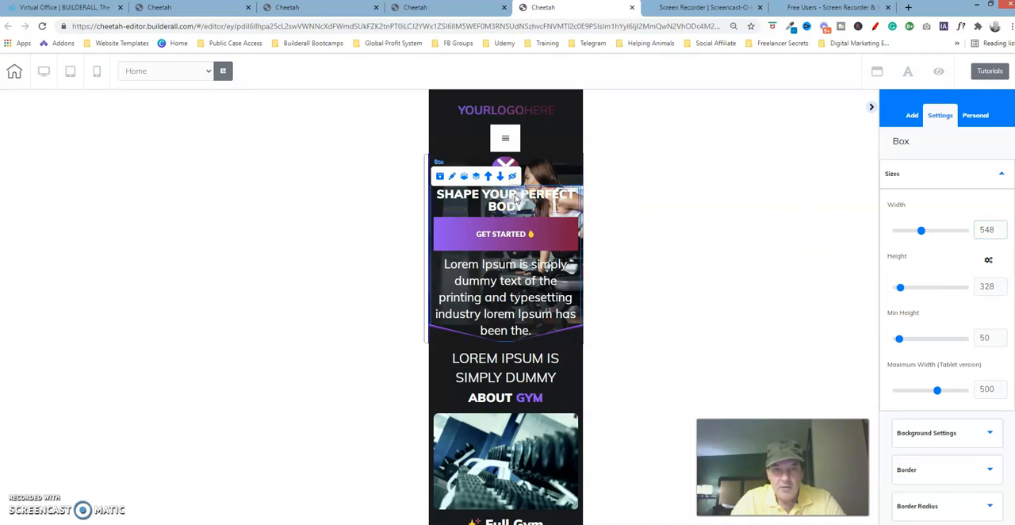
Examine the mobile text size and alignment of the "SHAPE YOUR PERFECT BODY" heading in the finished version
click(517, 198)
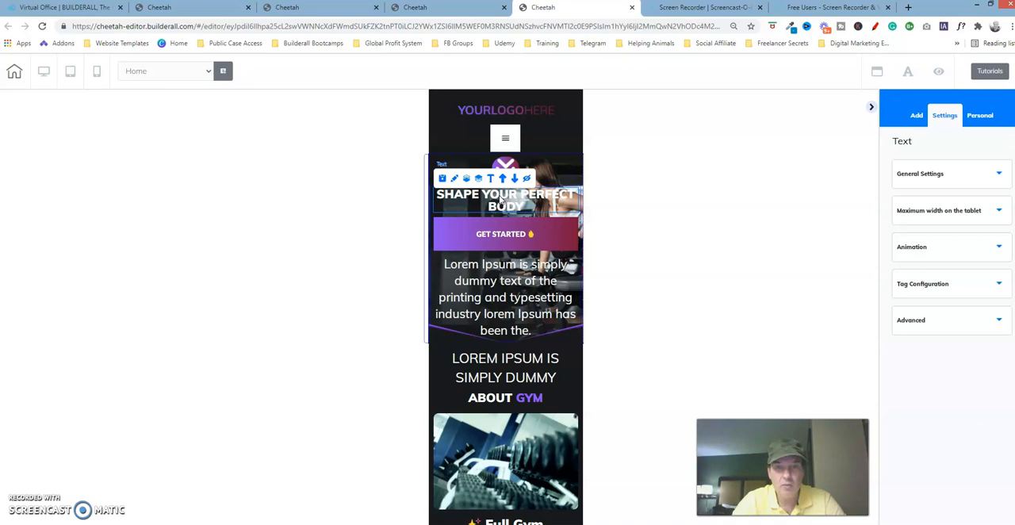
click(337, 8)
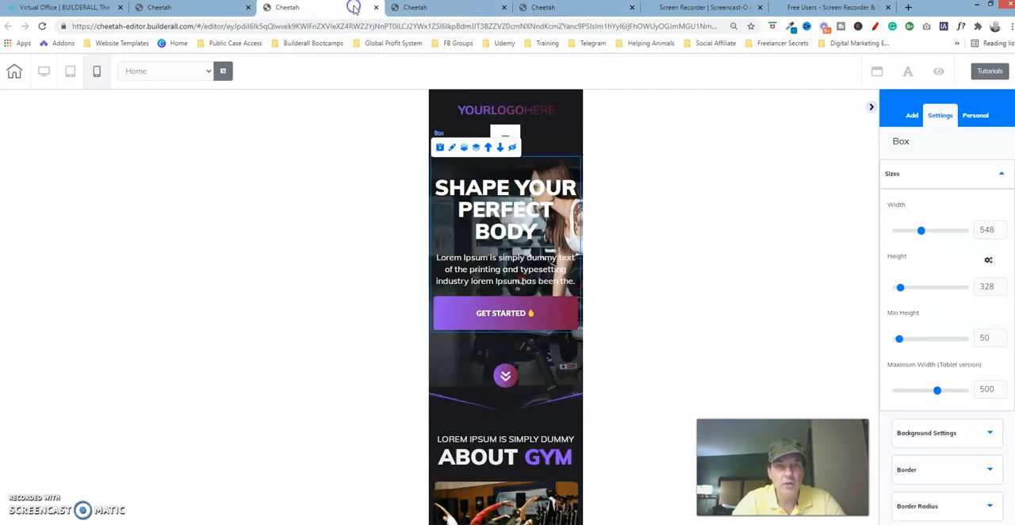
click(505, 198)
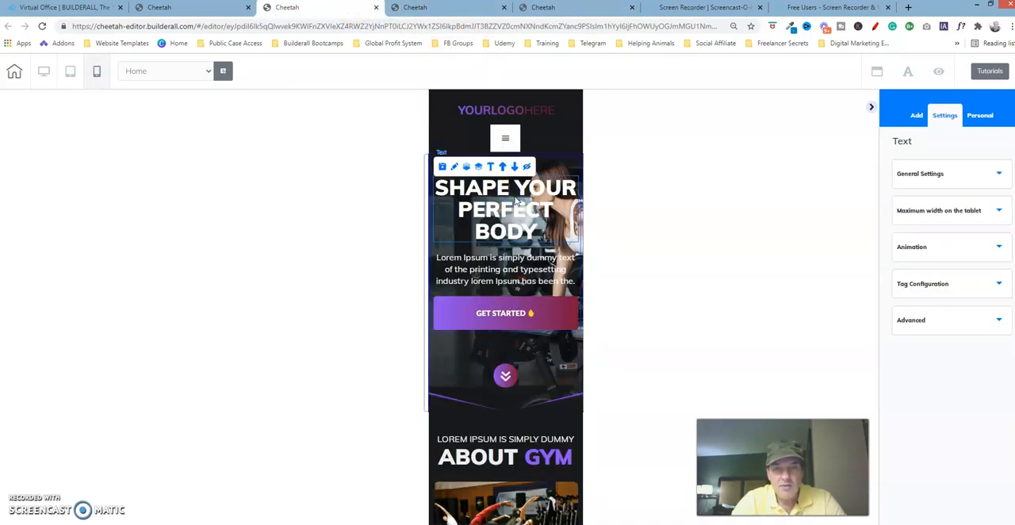
click(455, 167)
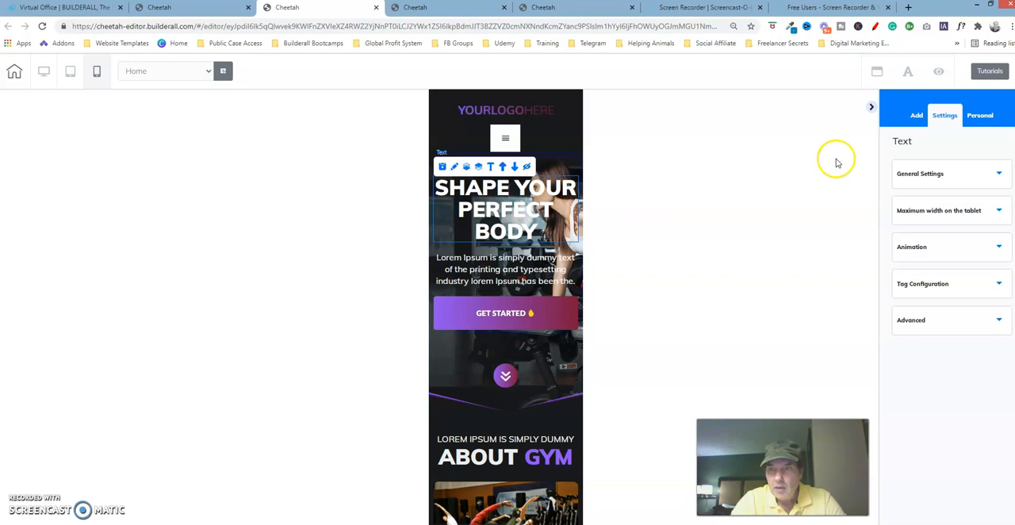
click(970, 176)
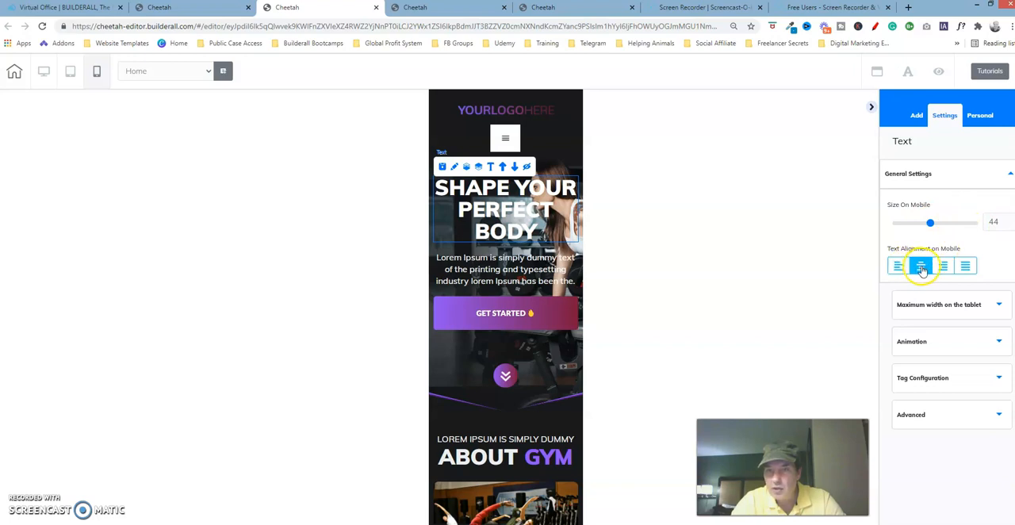
Set the "SHAPE YOUR PERFECT BODY" heading's mobile text size to 44 with centred alignment in the working version
click(599, 7)
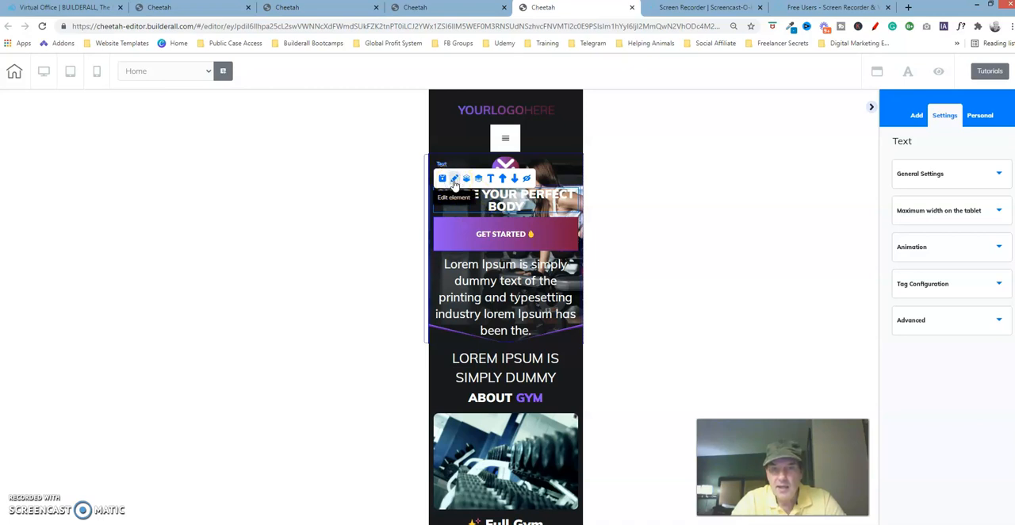
click(921, 184)
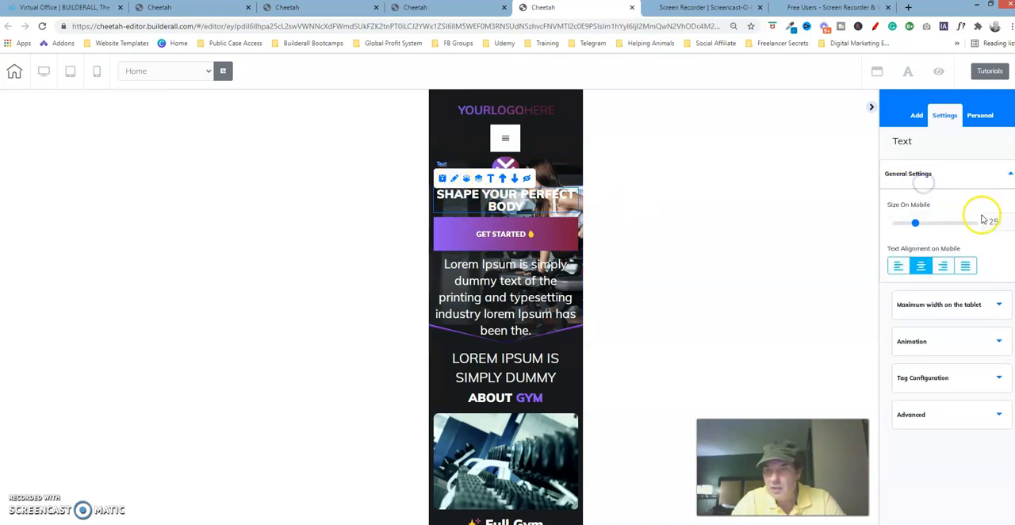
drag(916, 223, 930, 227)
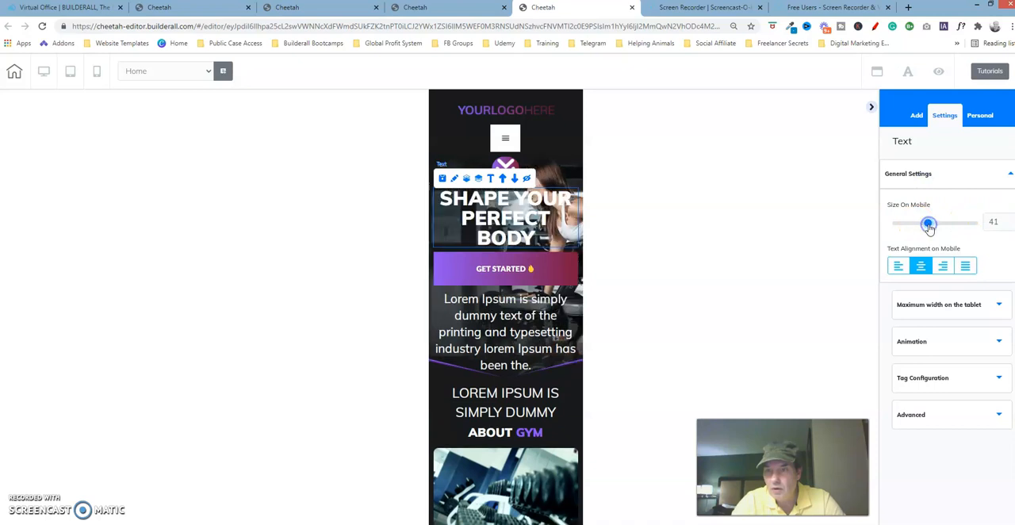
click(1010, 222)
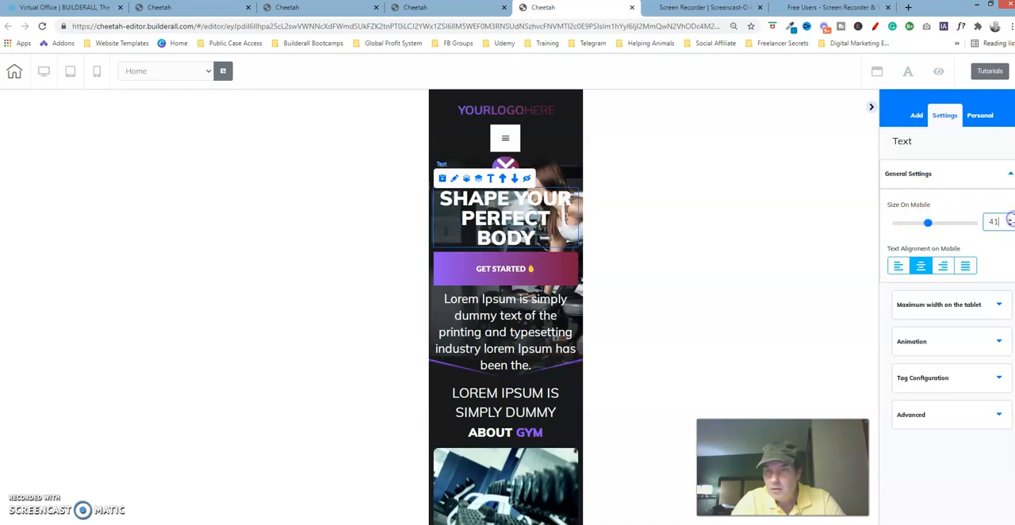
click(1010, 220)
click(1011, 219)
click(1011, 220)
click(1011, 220)
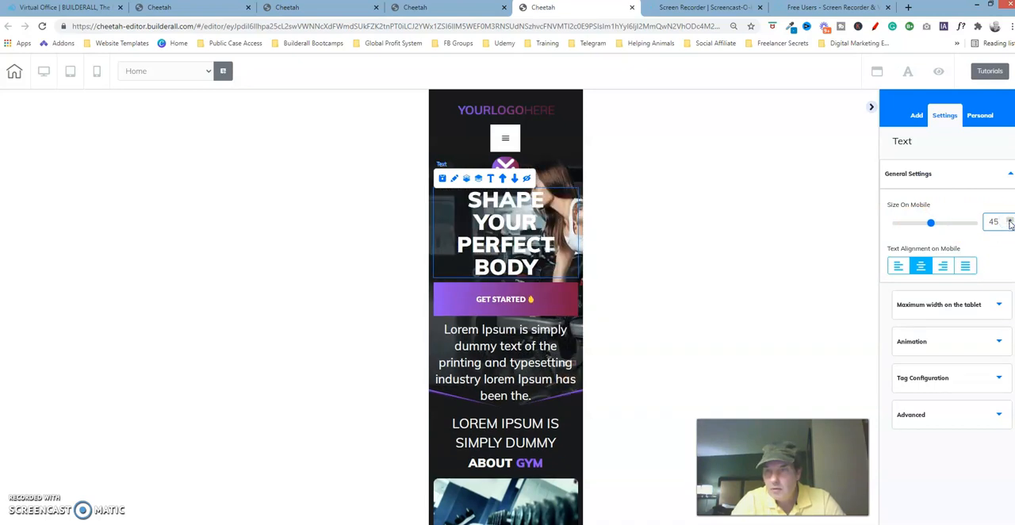
click(1010, 226)
click(920, 267)
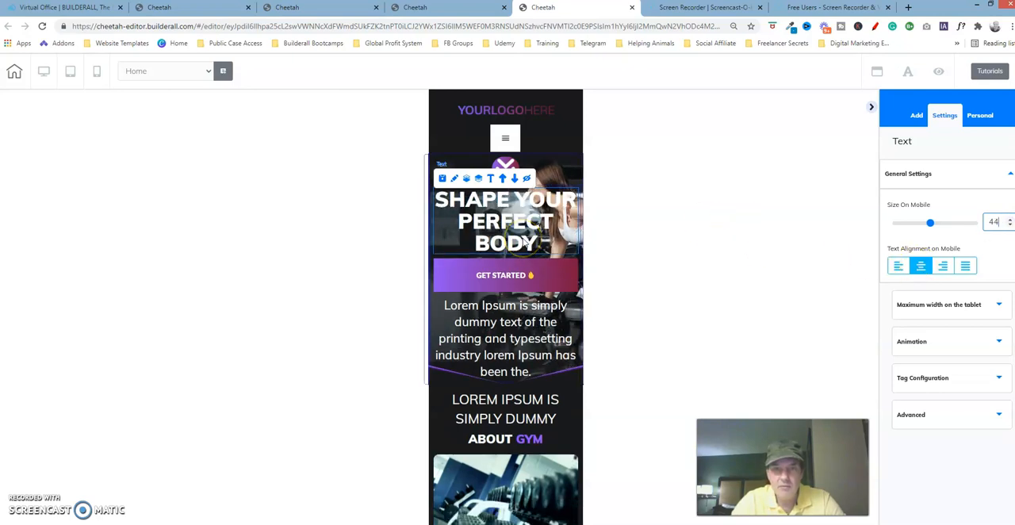
Check the hero paragraph in the finished version and set its mobile text size to 18 in the working version
click(323, 12)
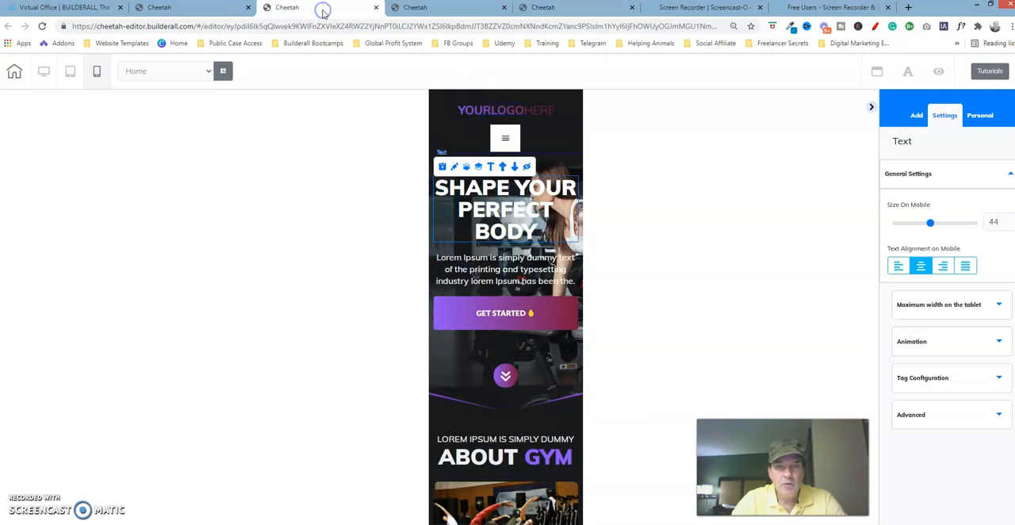
click(508, 273)
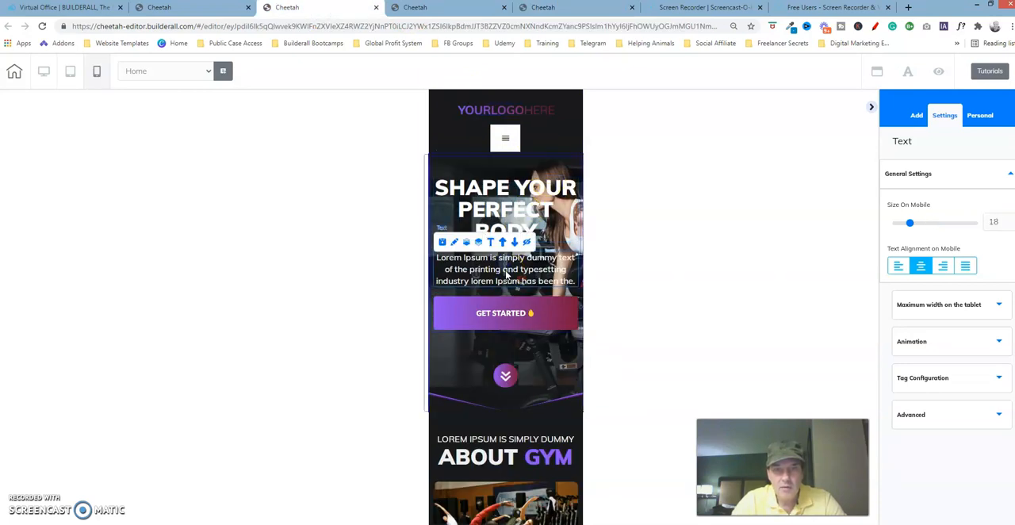
click(503, 273)
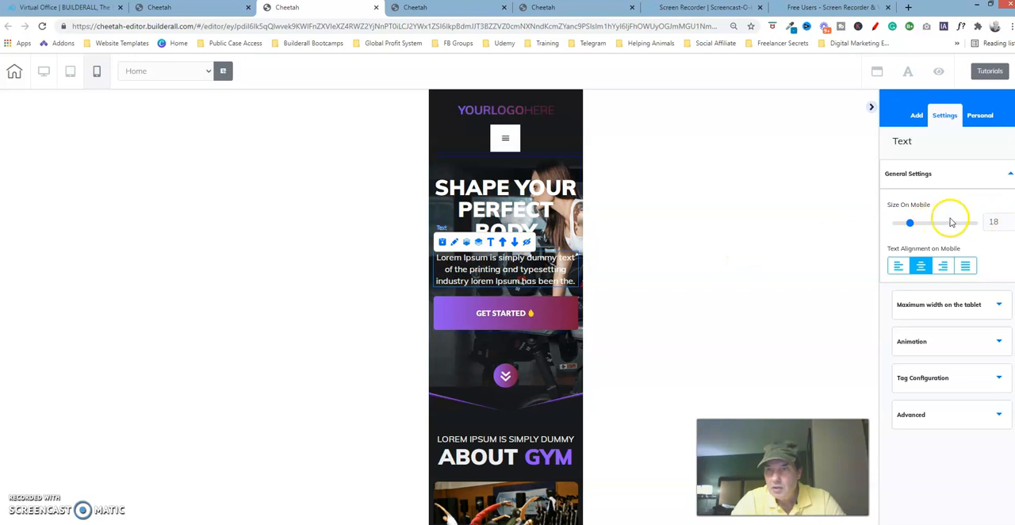
click(602, 10)
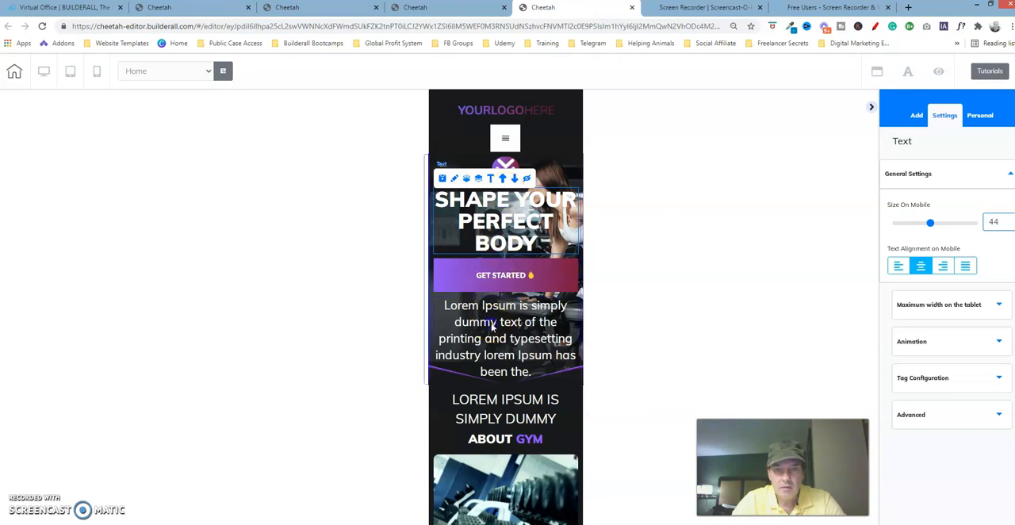
click(464, 311)
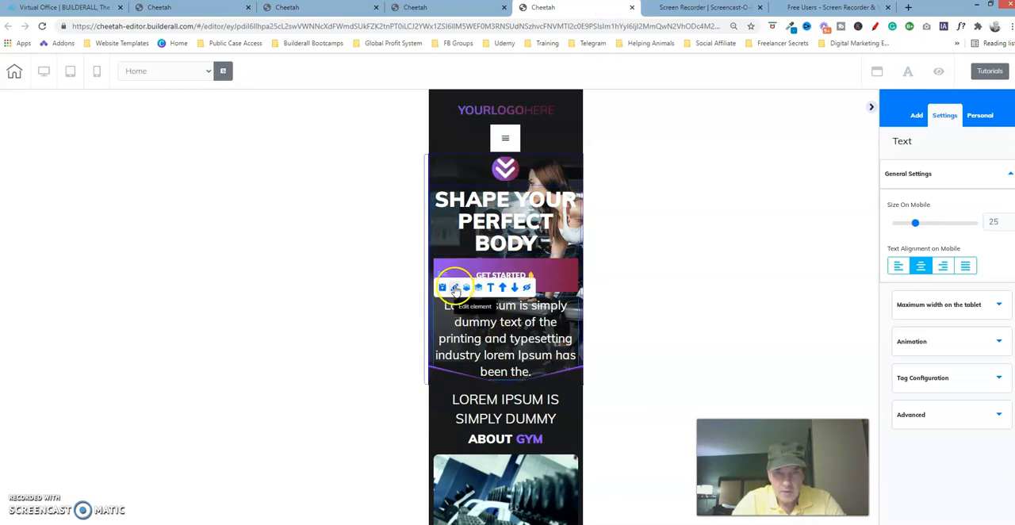
click(1010, 225)
click(1010, 226)
click(1010, 226)
click(1010, 226)
click(1010, 226)
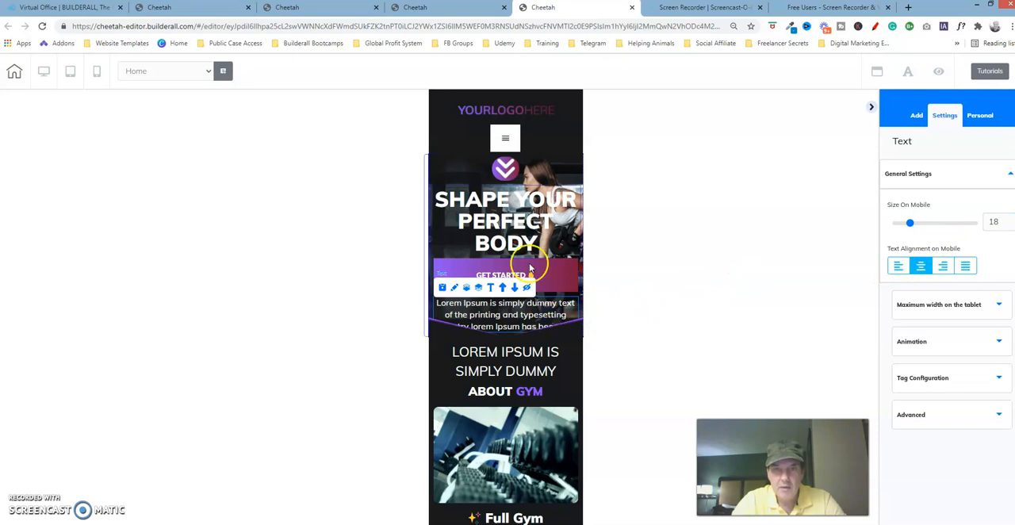
Check the Get Started button in the finished version and move it below the hero paragraph in the working version
click(346, 8)
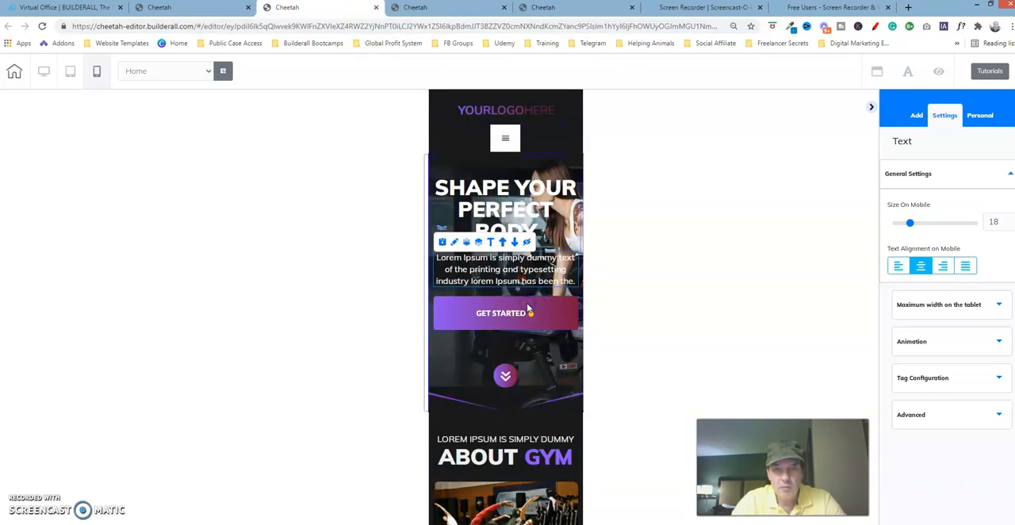
click(529, 310)
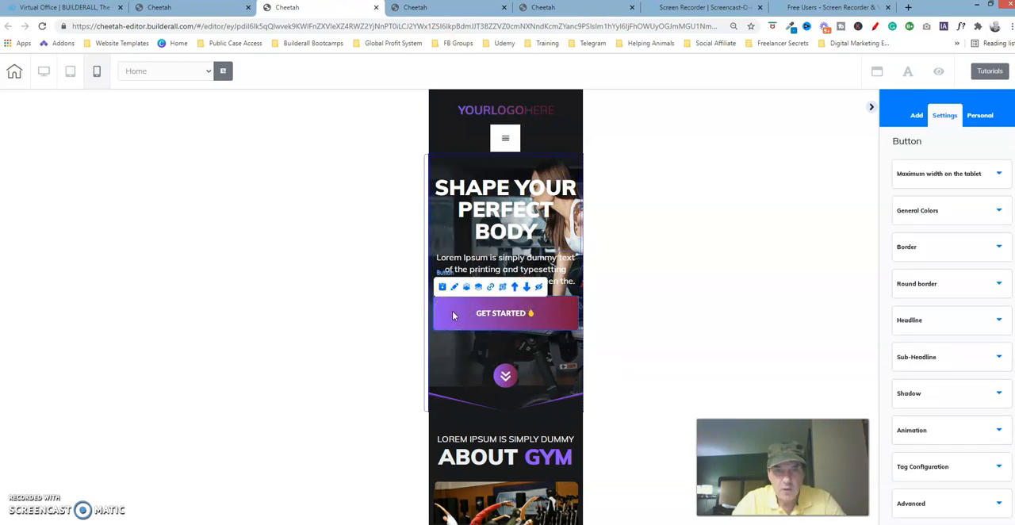
click(558, 12)
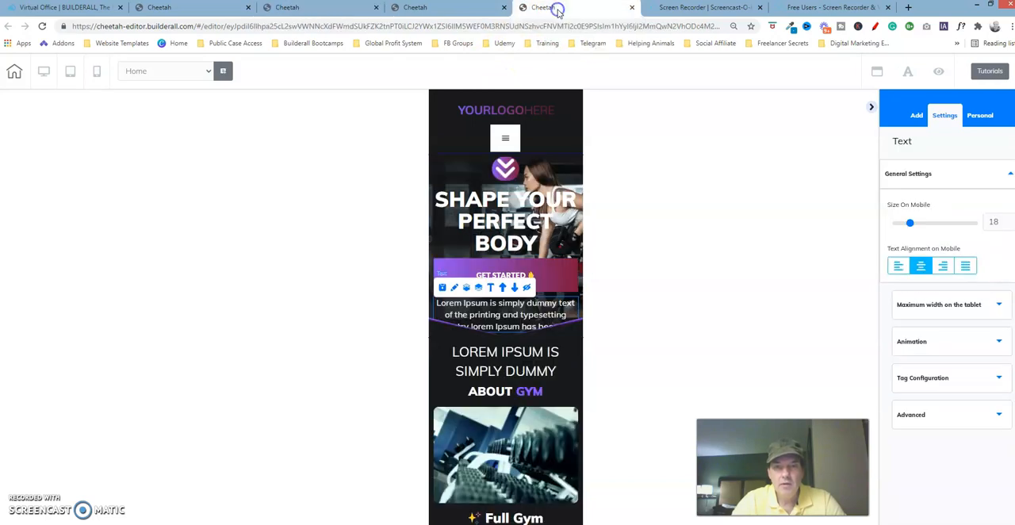
click(557, 277)
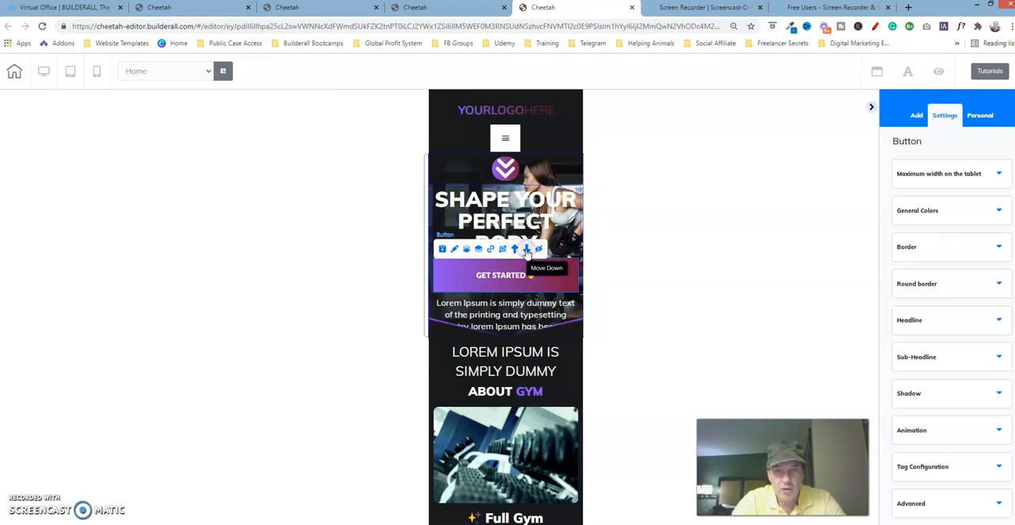
click(528, 251)
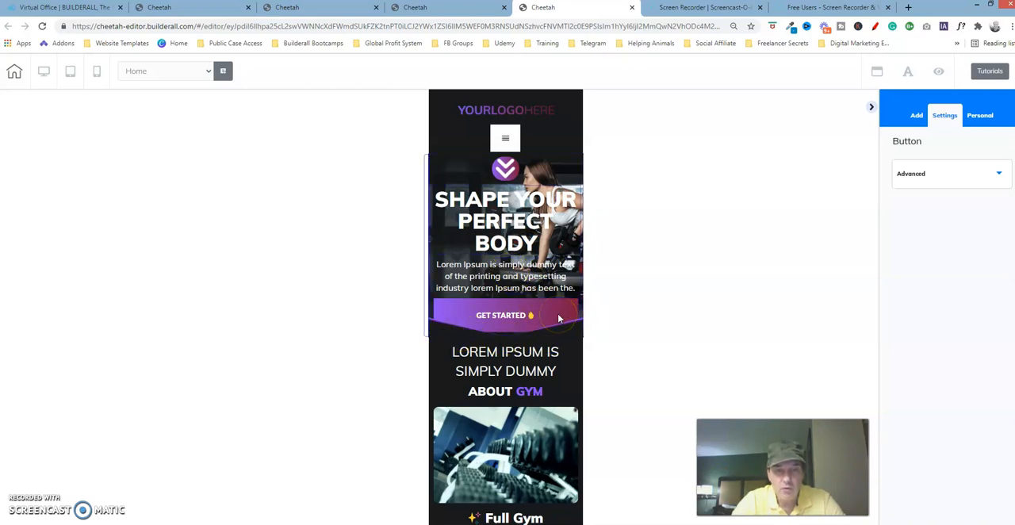
Compare the "SHAPE YOUR PERFECT BODY" heading's advanced lateral spacing in the working version and the finished version
click(496, 278)
click(502, 214)
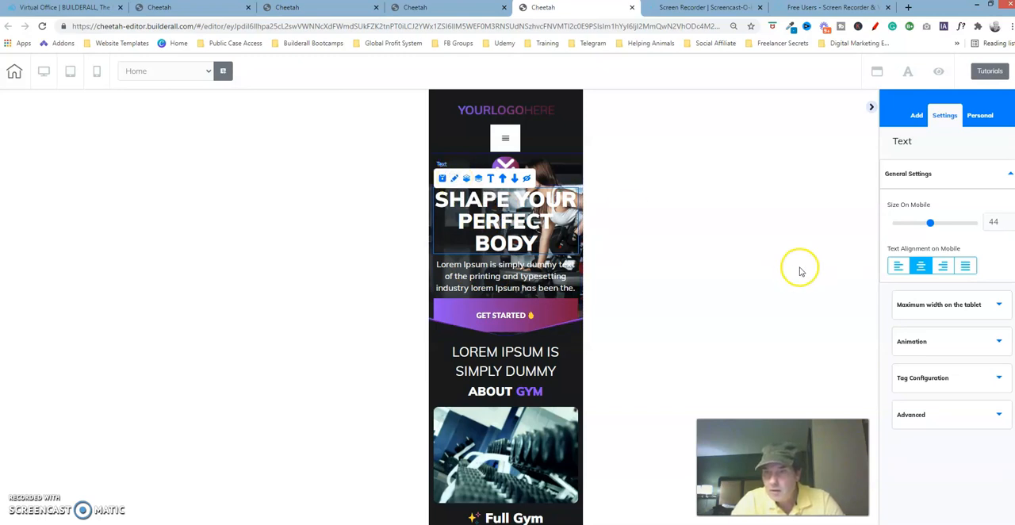
click(962, 416)
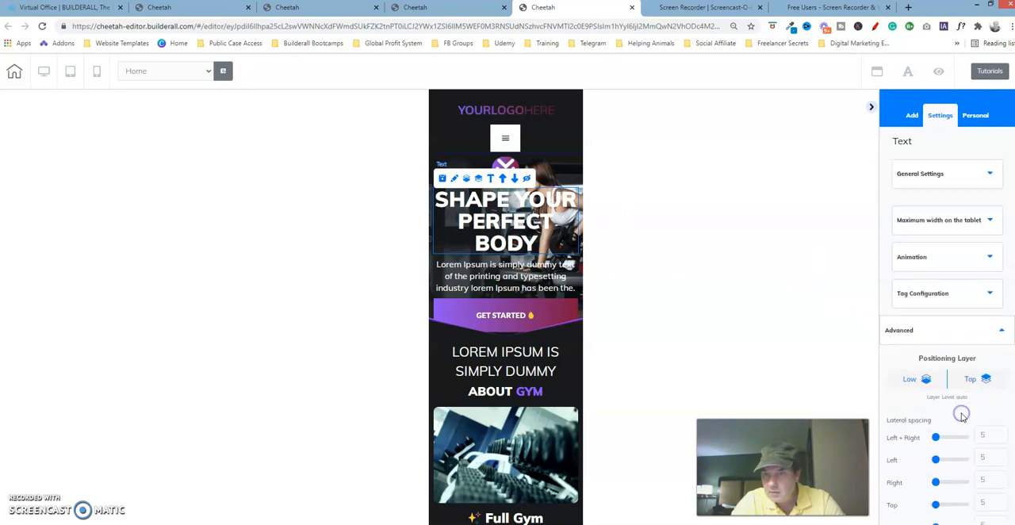
scroll(957, 381, down, 2)
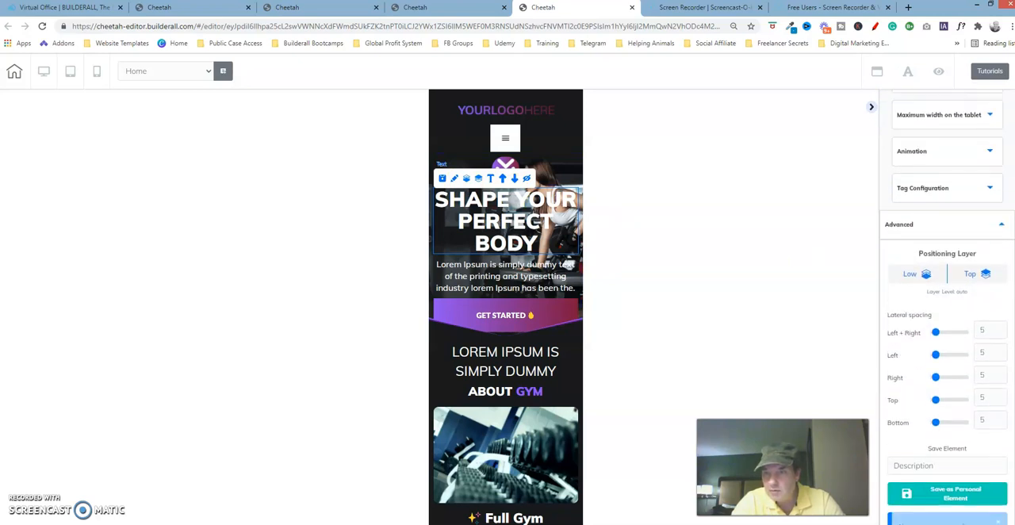
click(331, 10)
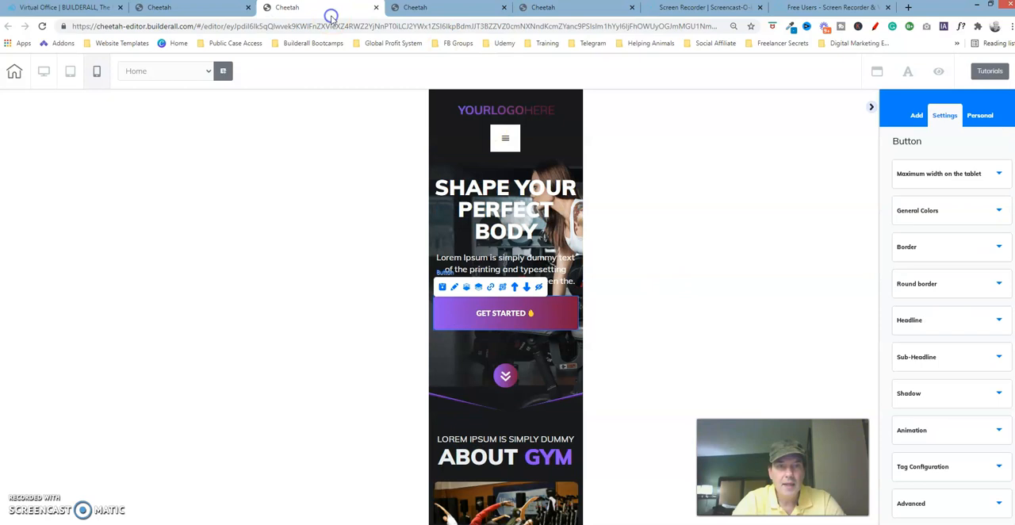
click(503, 207)
click(454, 167)
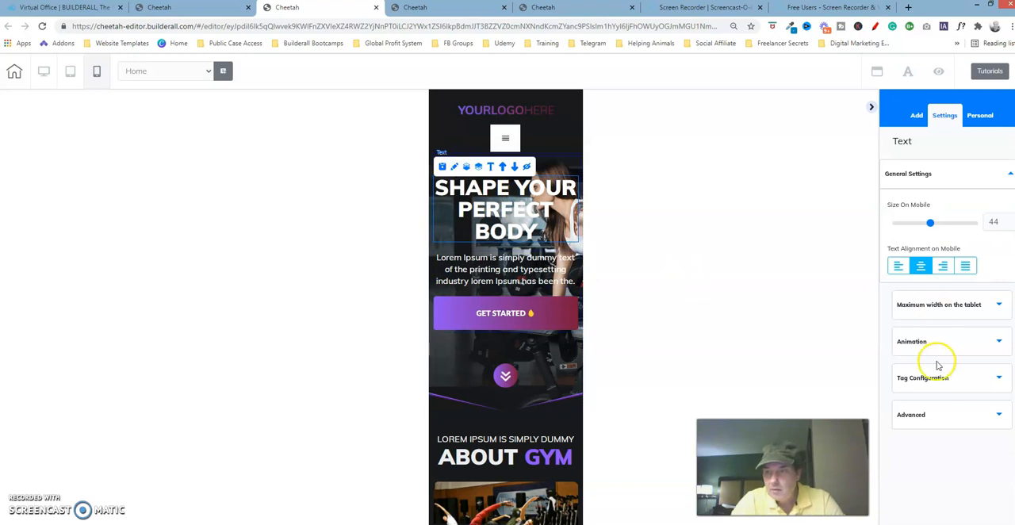
click(948, 414)
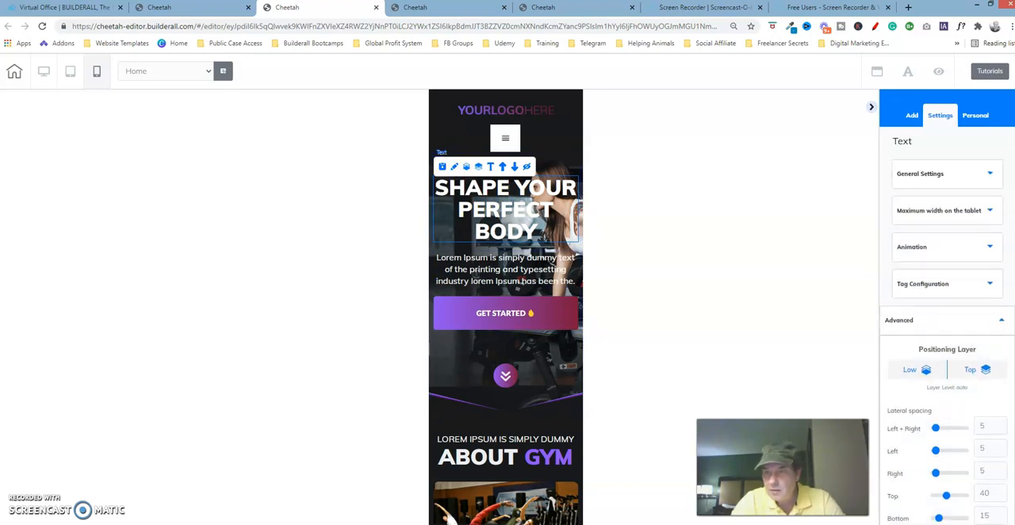
scroll(947, 317, down, 3)
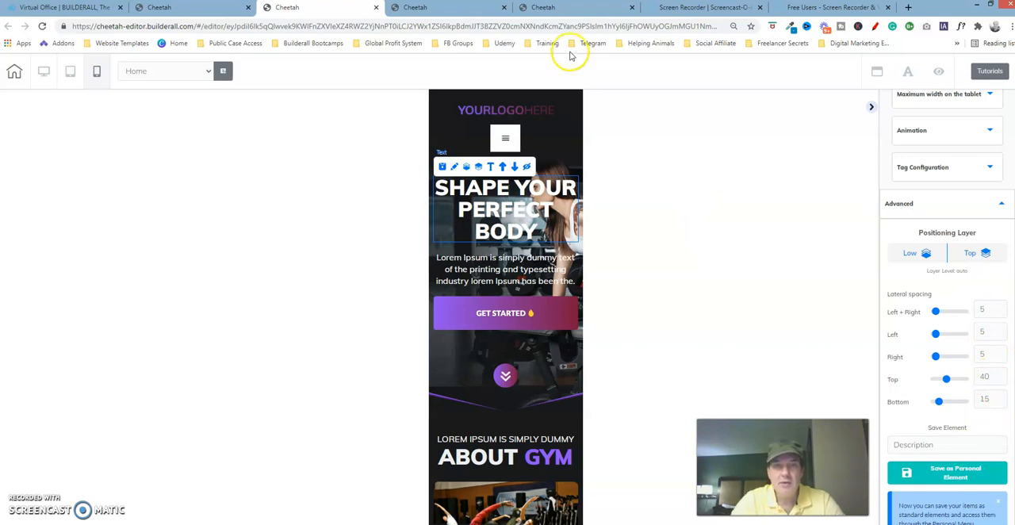
Set the top spacing of the "SHAPE YOUR PERFECT BODY" heading to 40 in the working version
click(578, 10)
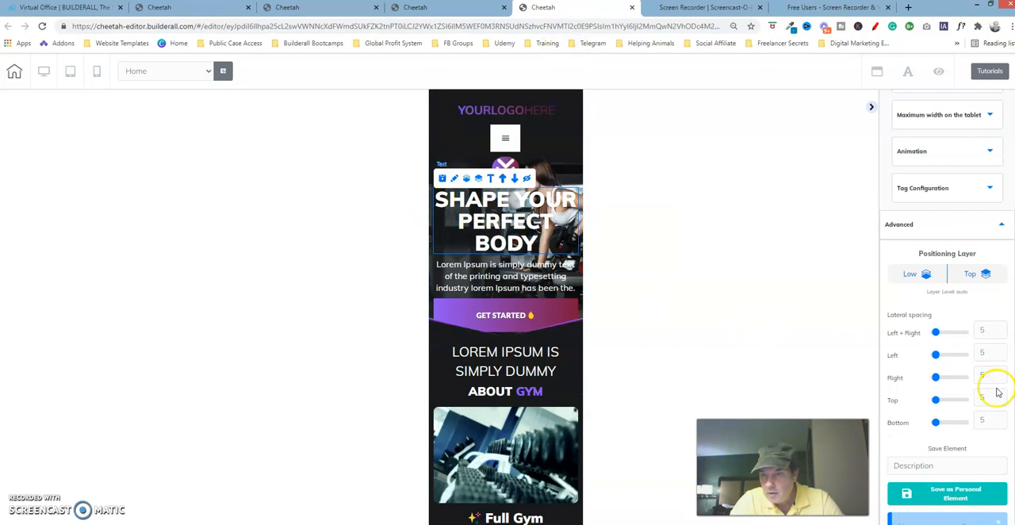
mouse_move(944, 408)
mouse_down()
mouse_move(939, 400)
mouse_move(948, 403)
mouse_up()
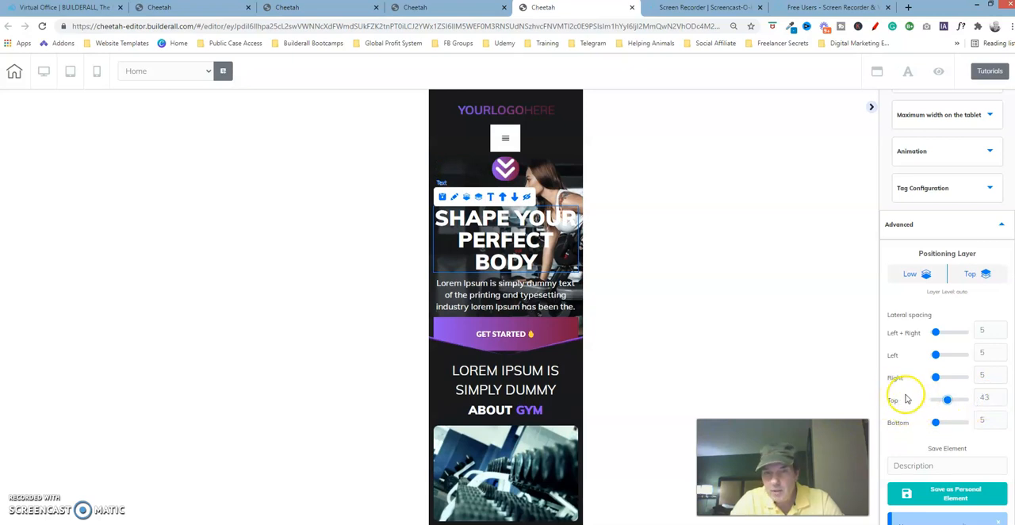
click(1001, 400)
click(1001, 401)
click(1001, 400)
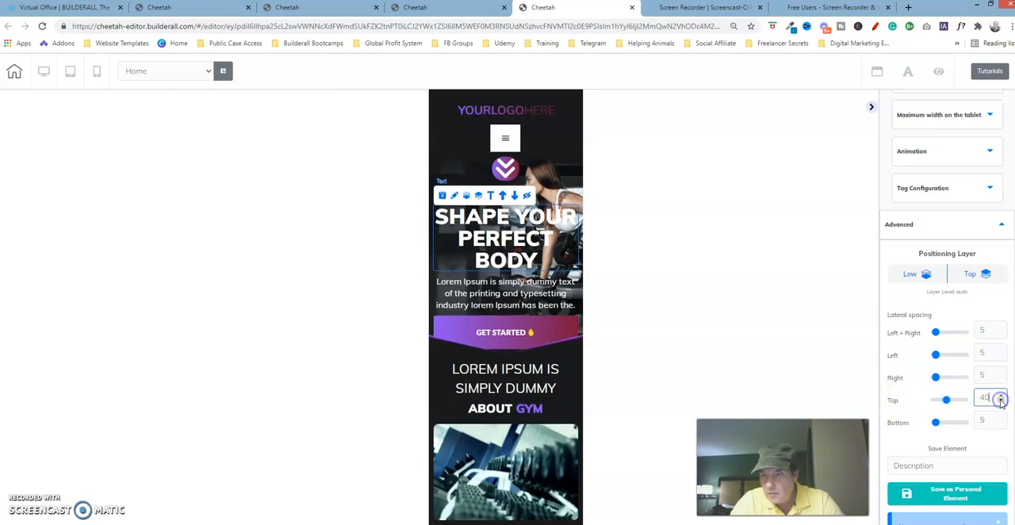
Set the bottom spacing of the "SHAPE YOUR PERFECT BODY" heading to 15 in the working version and compare it with the finished version
click(938, 423)
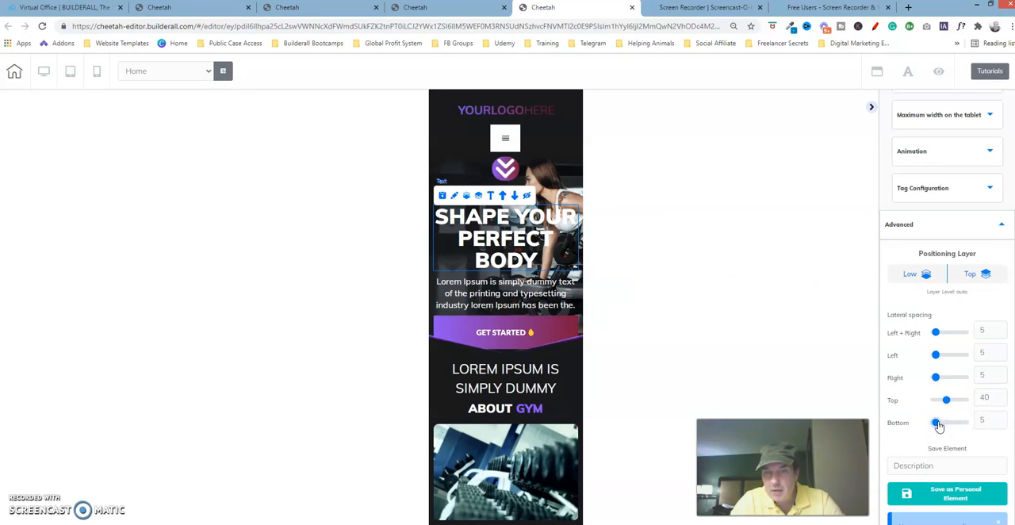
click(540, 233)
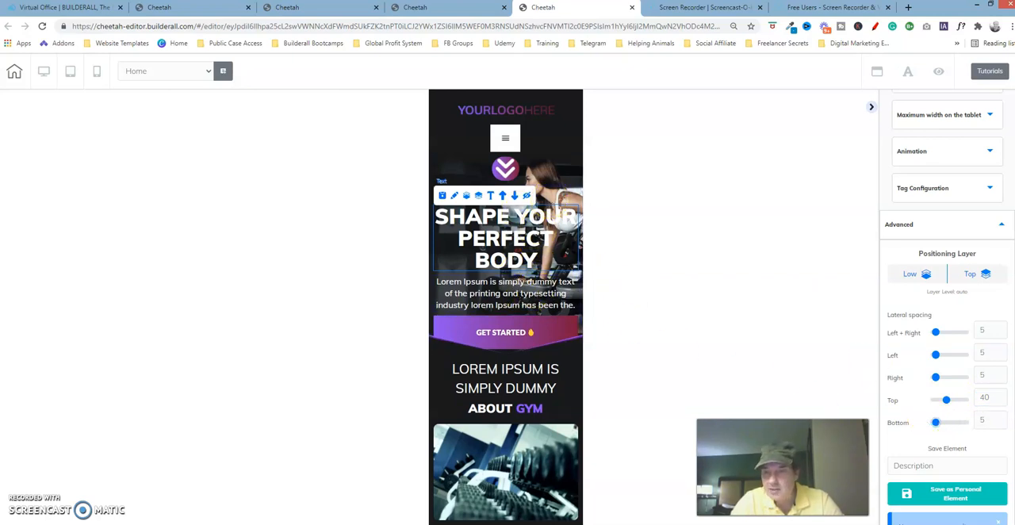
click(1001, 421)
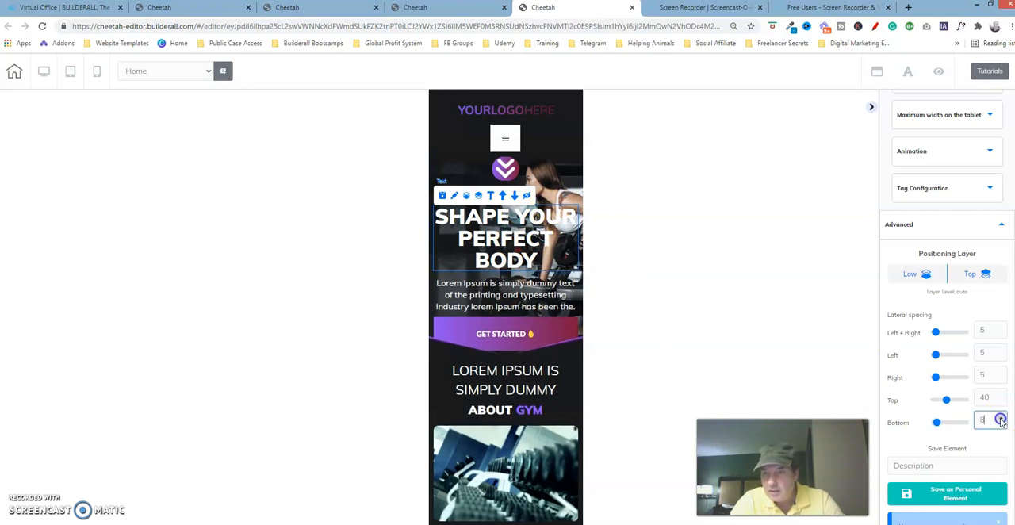
click(1001, 419)
click(1001, 419)
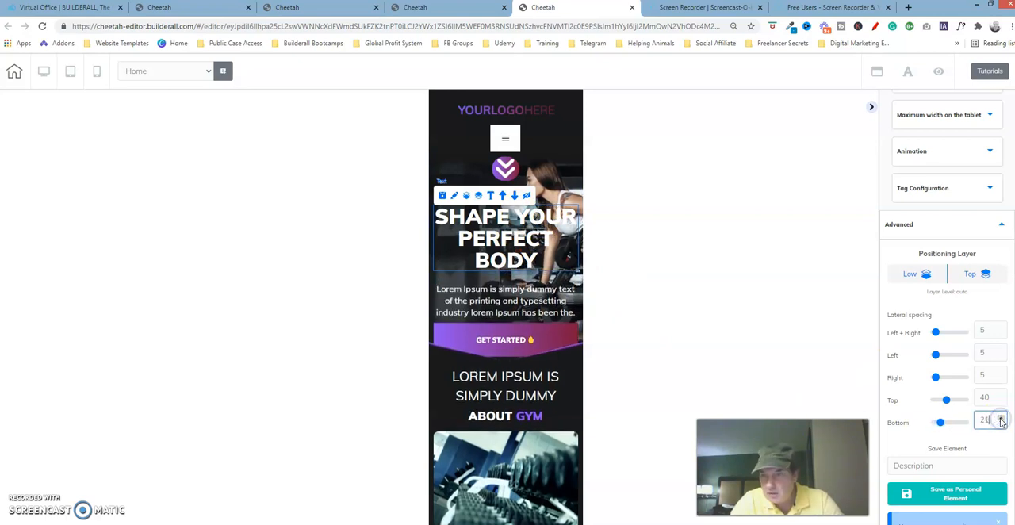
click(1002, 426)
click(1002, 425)
click(1002, 426)
click(1002, 425)
click(1002, 425)
click(1002, 426)
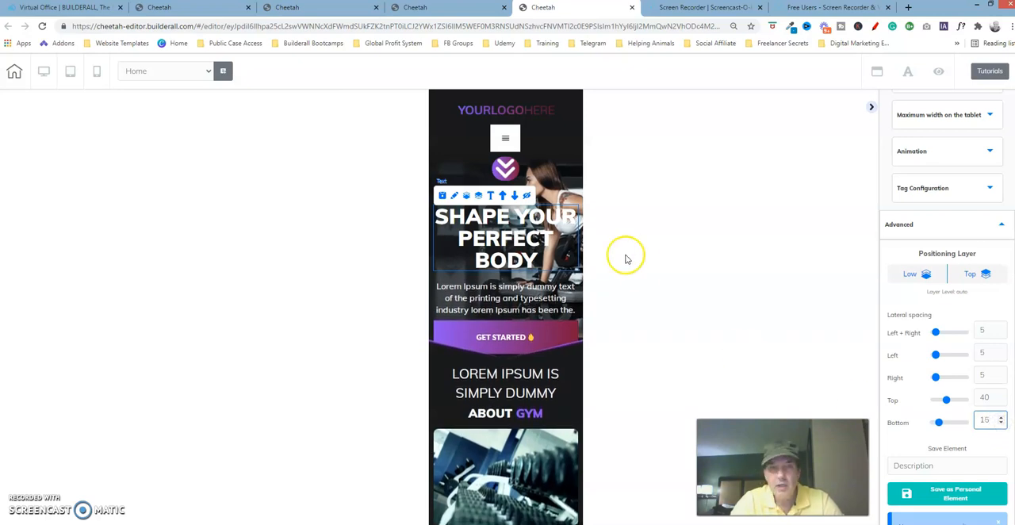
click(325, 10)
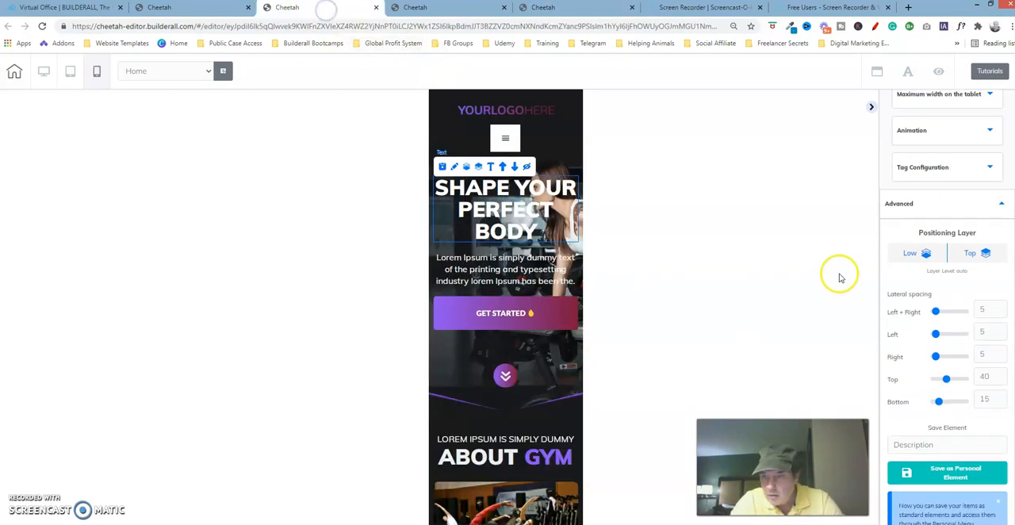
click(545, 8)
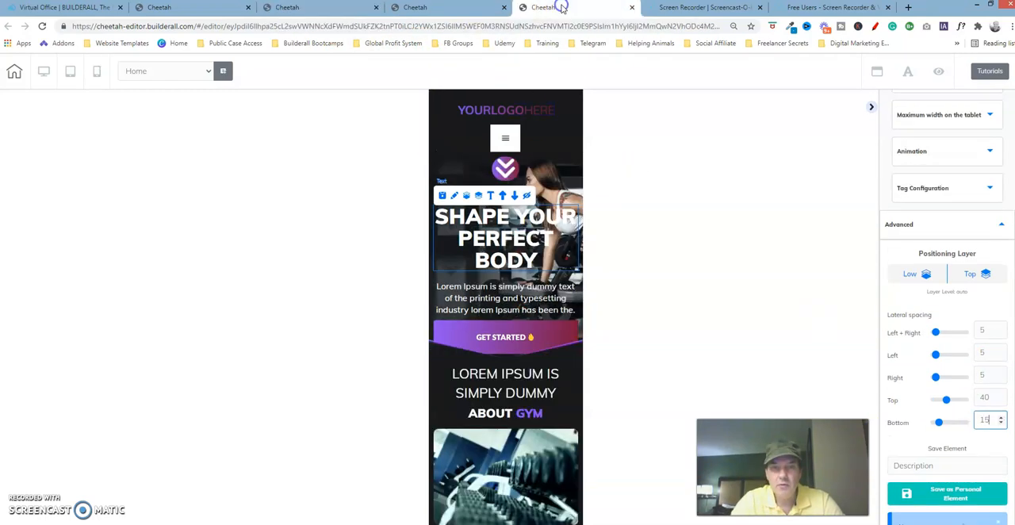
Check the hero paragraph's lateral spacing in the finished version and set its bottom spacing to 15 in the working version
click(559, 202)
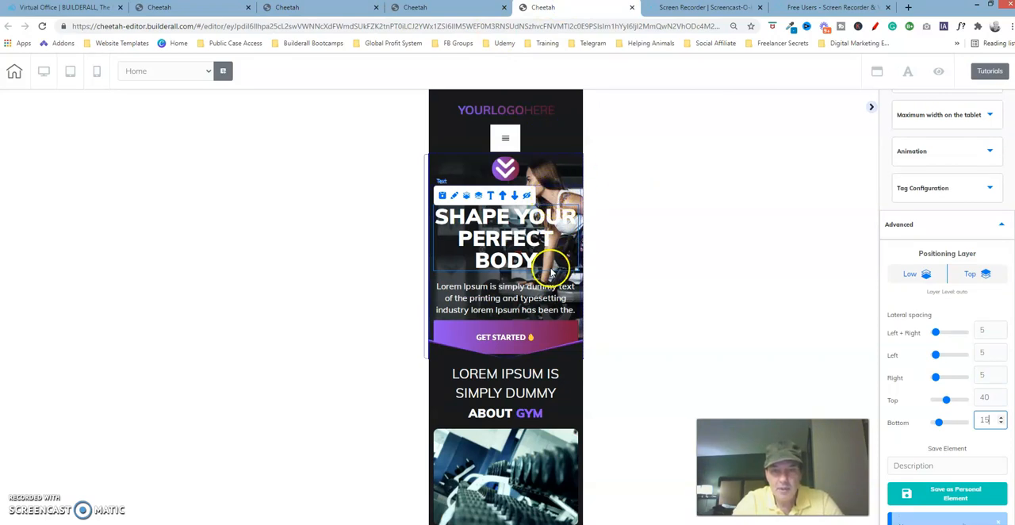
click(507, 295)
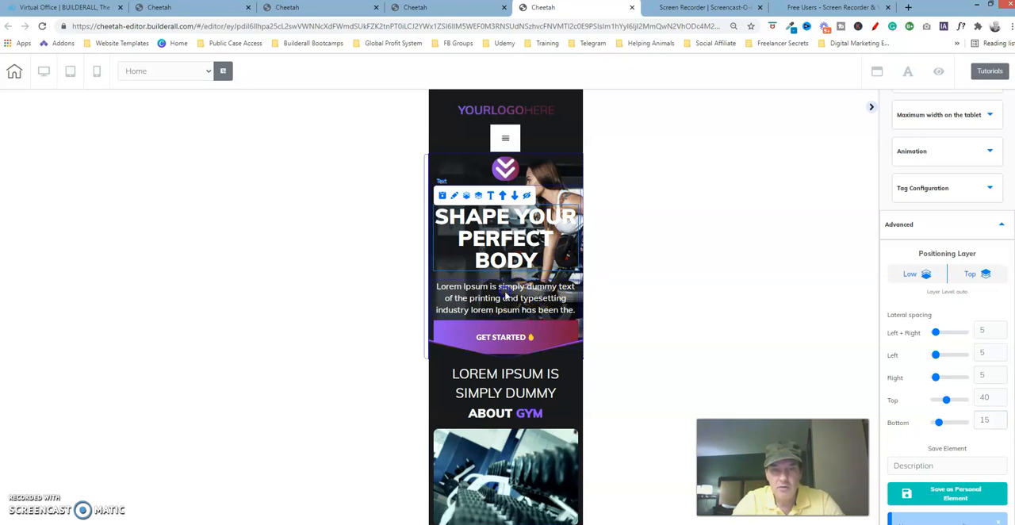
click(514, 297)
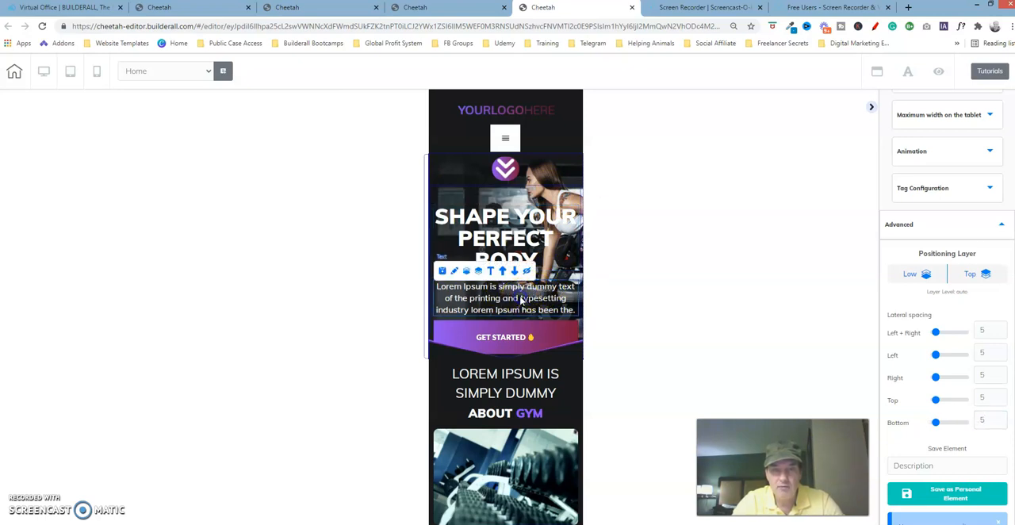
click(330, 14)
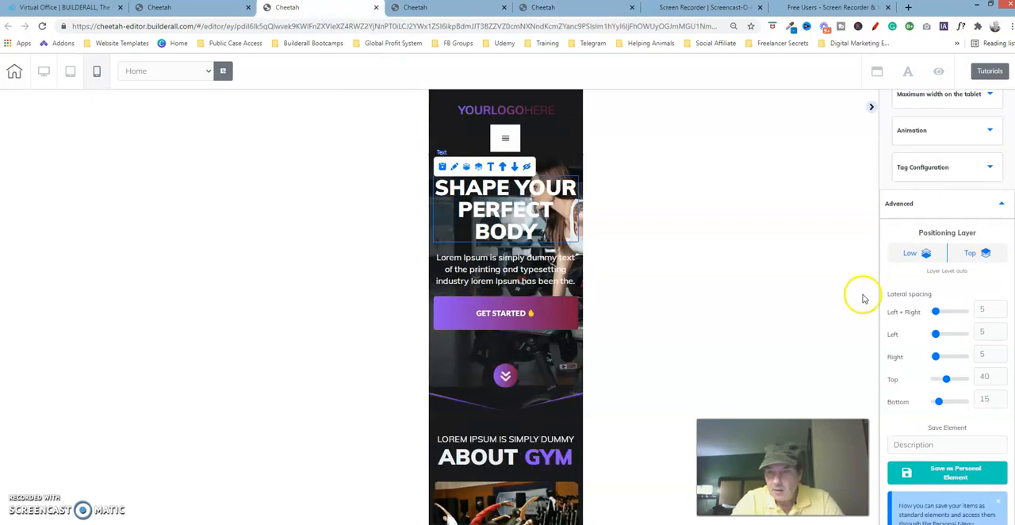
click(503, 268)
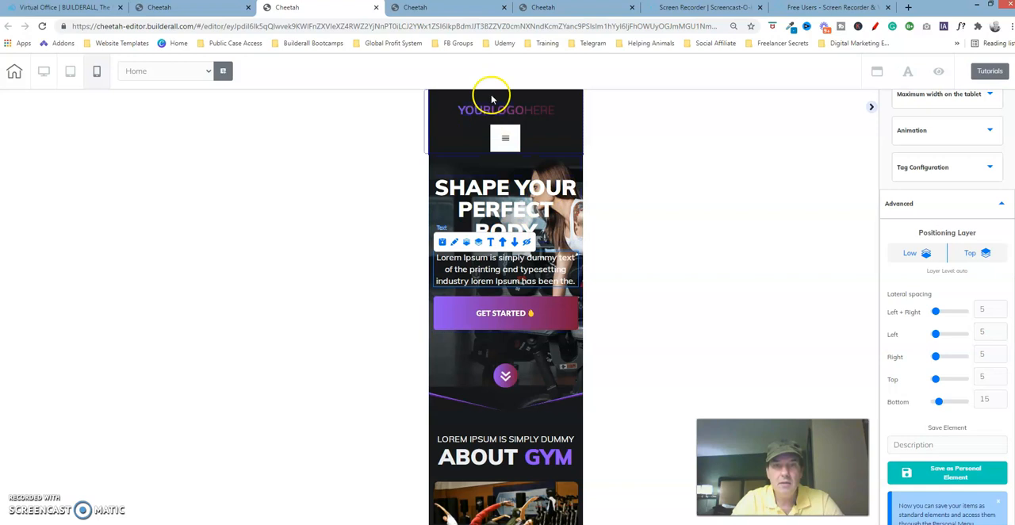
click(571, 10)
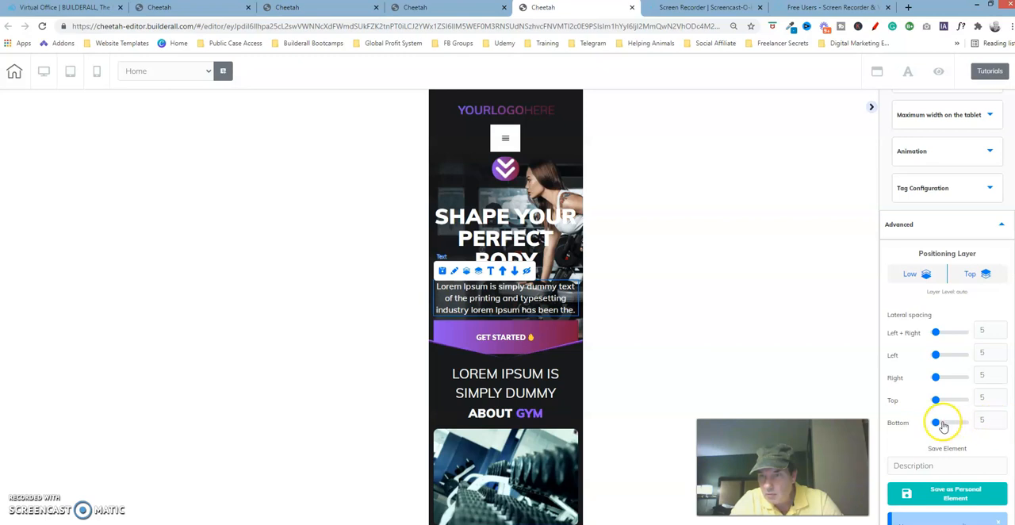
drag(937, 424, 942, 426)
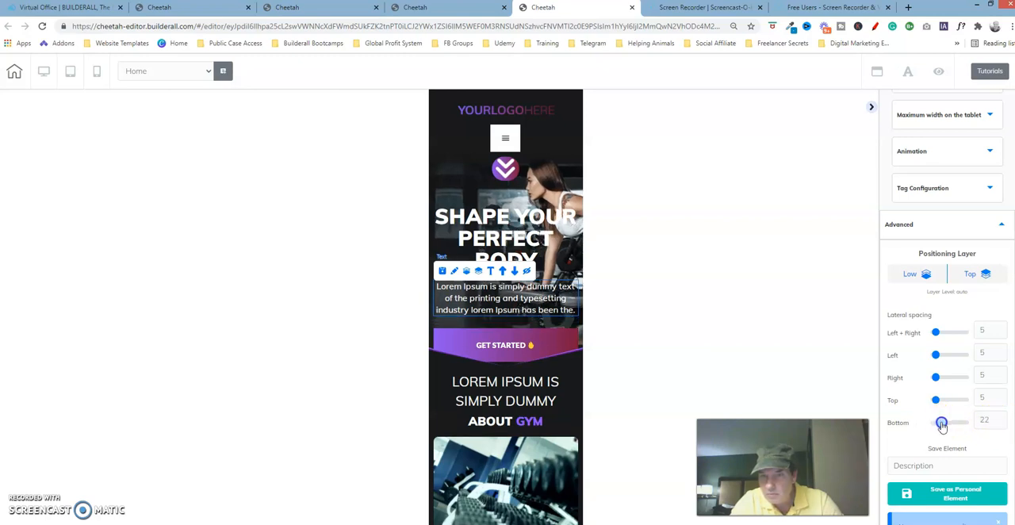
click(1001, 427)
click(1001, 427)
click(1001, 427)
click(1001, 428)
click(1001, 428)
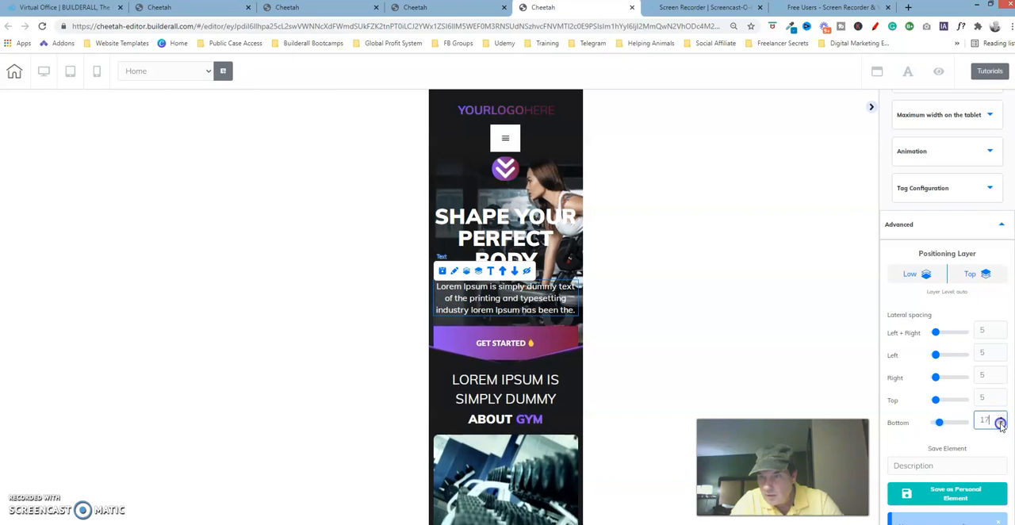
click(1001, 427)
click(1001, 427)
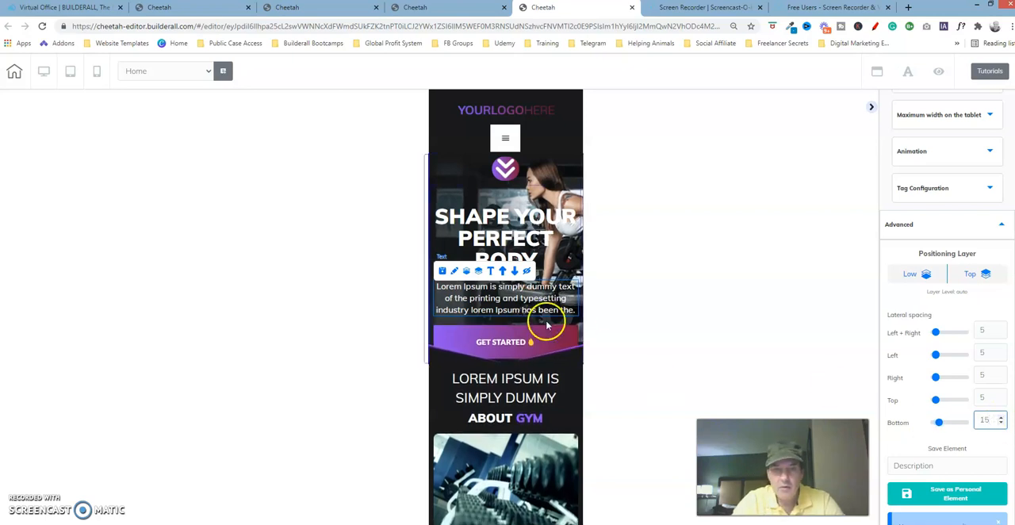
Compare the size settings of the round double-arrow box in the finished version and the working version
click(550, 346)
click(540, 217)
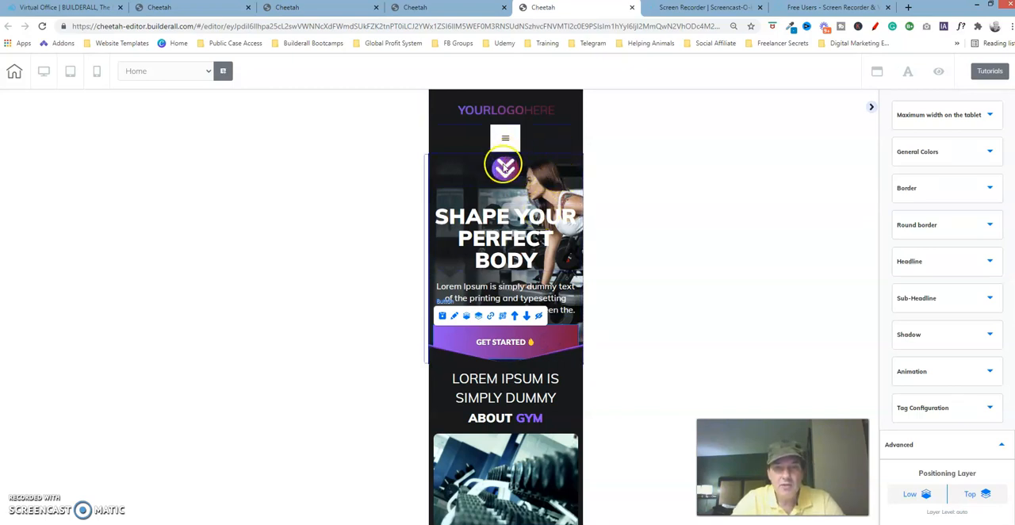
click(309, 7)
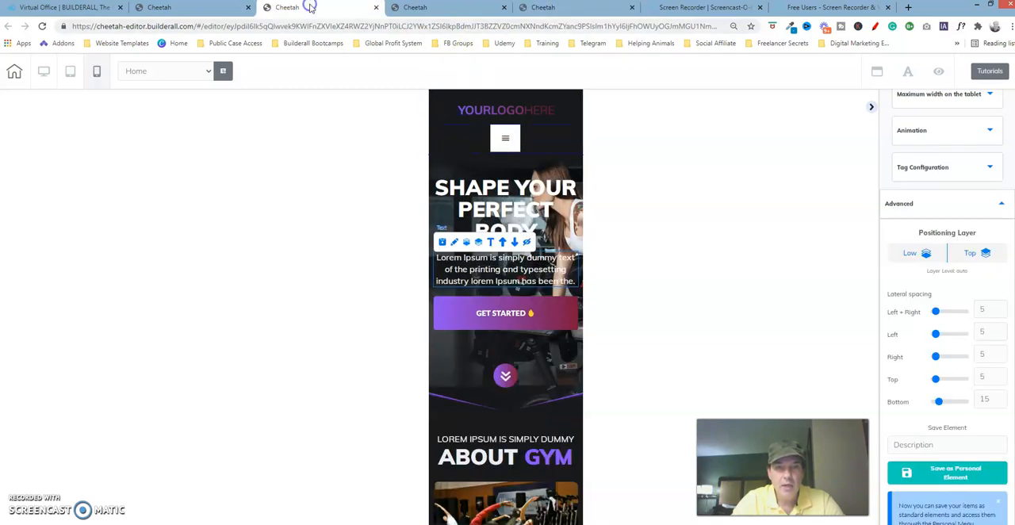
click(495, 371)
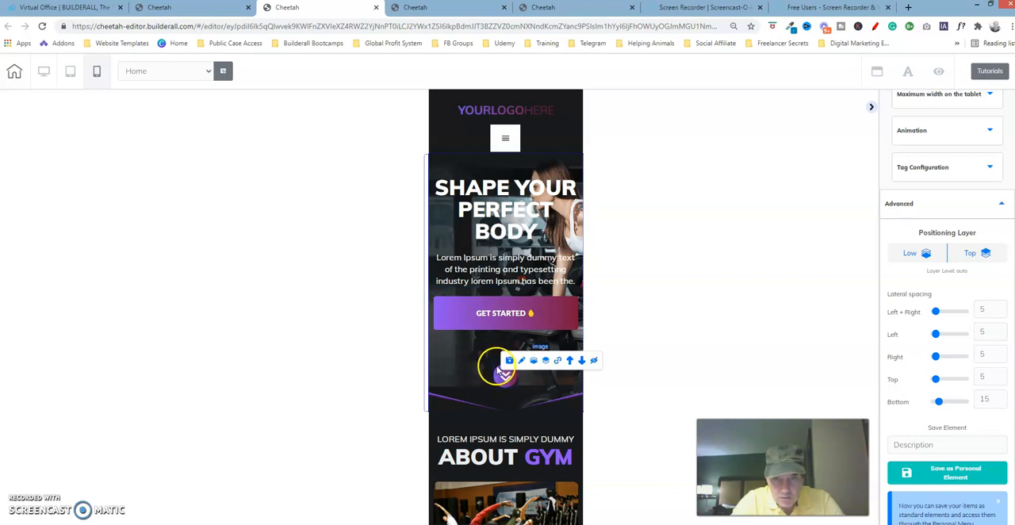
click(492, 369)
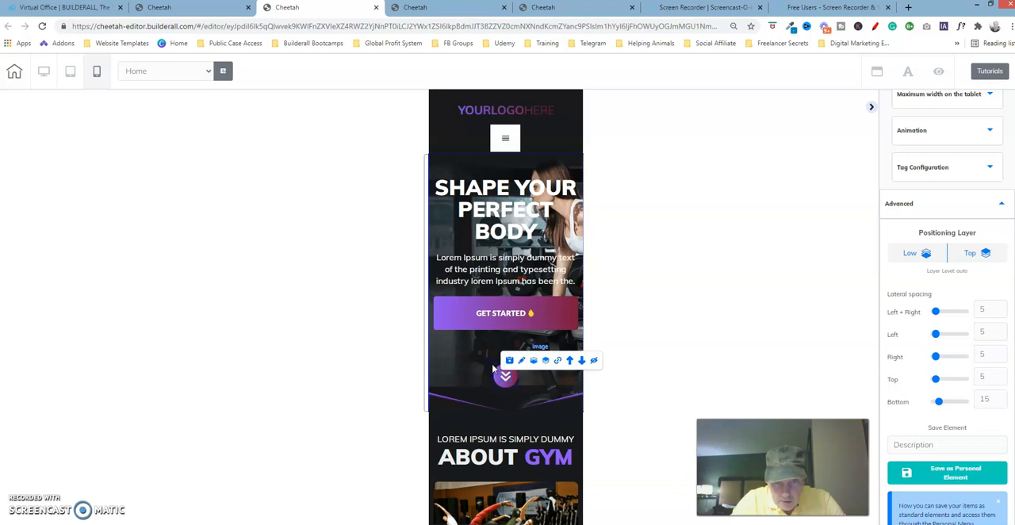
click(507, 377)
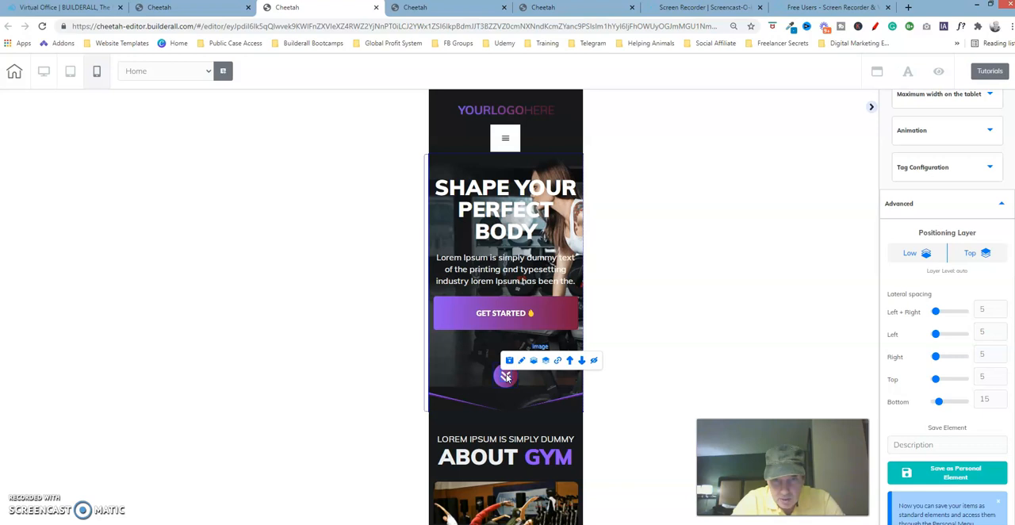
click(495, 364)
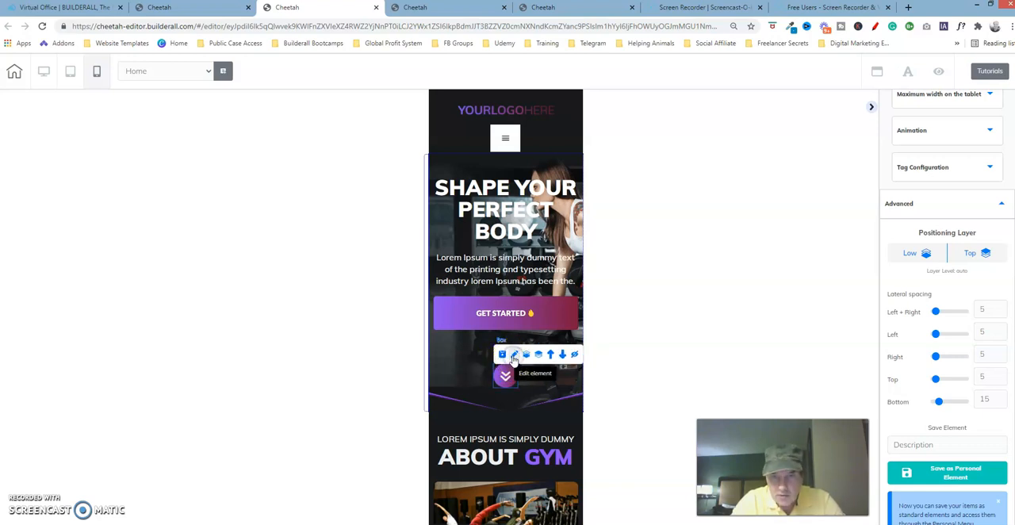
click(514, 355)
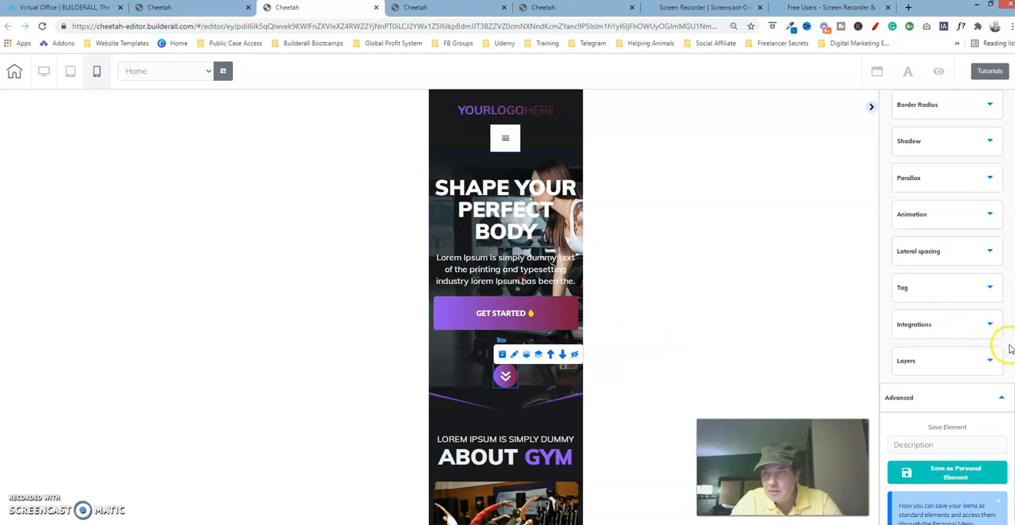
scroll(996, 141, down, 1)
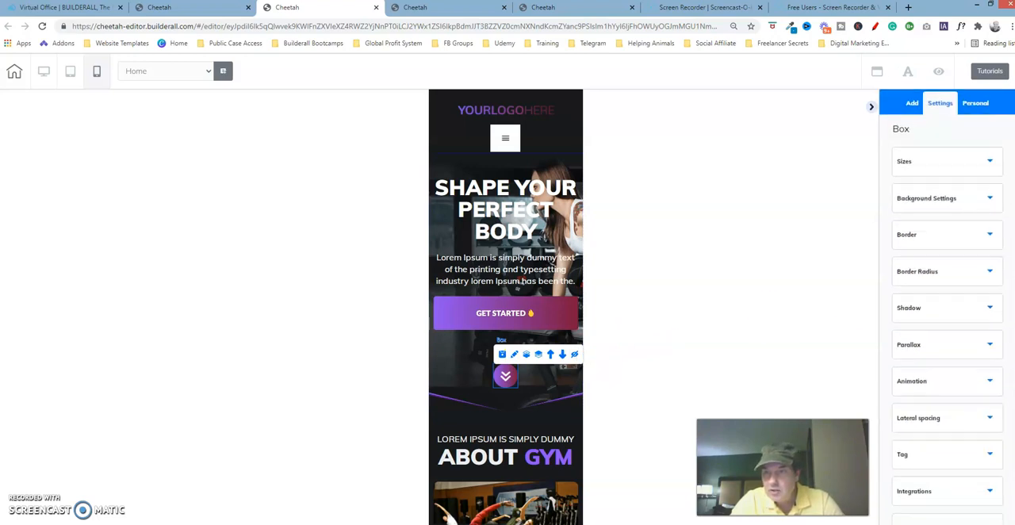
click(977, 115)
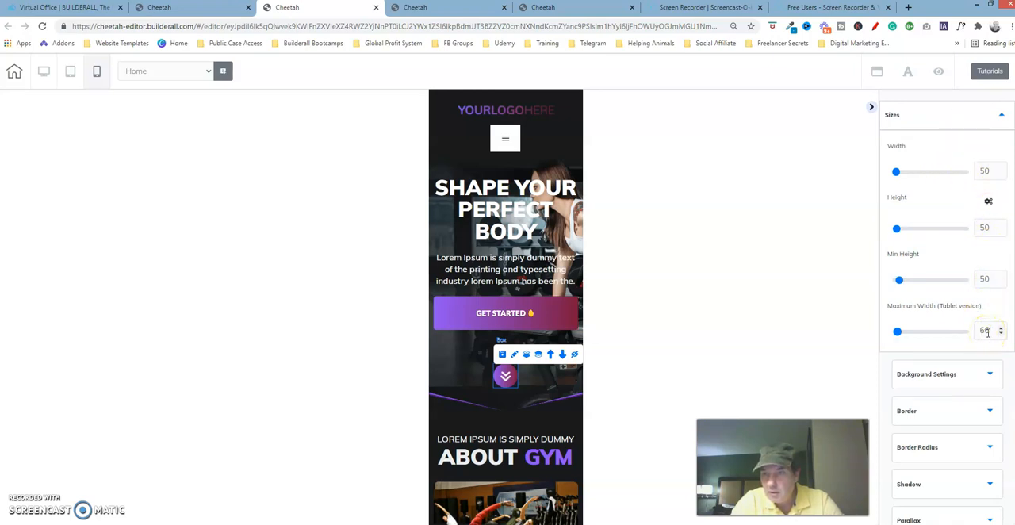
click(570, 12)
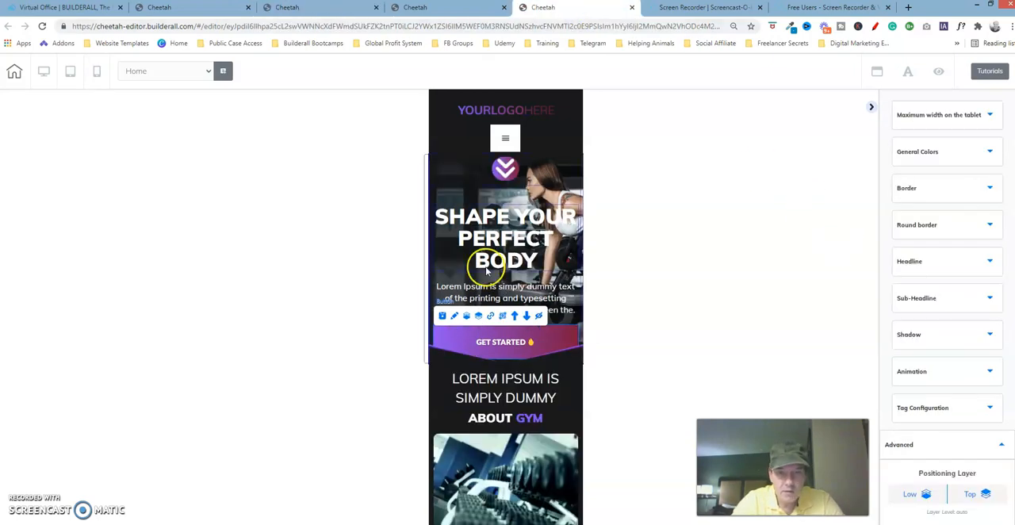
click(495, 167)
click(513, 149)
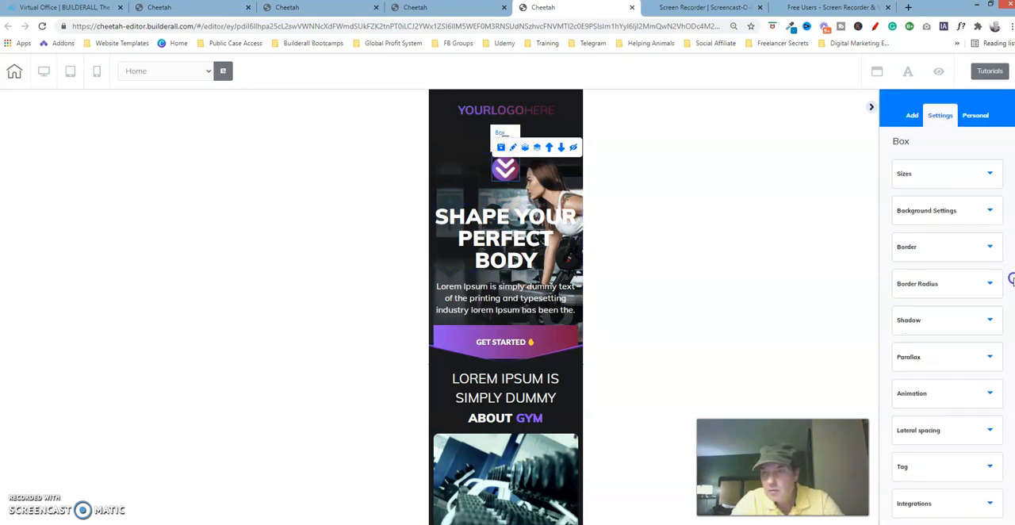
click(967, 171)
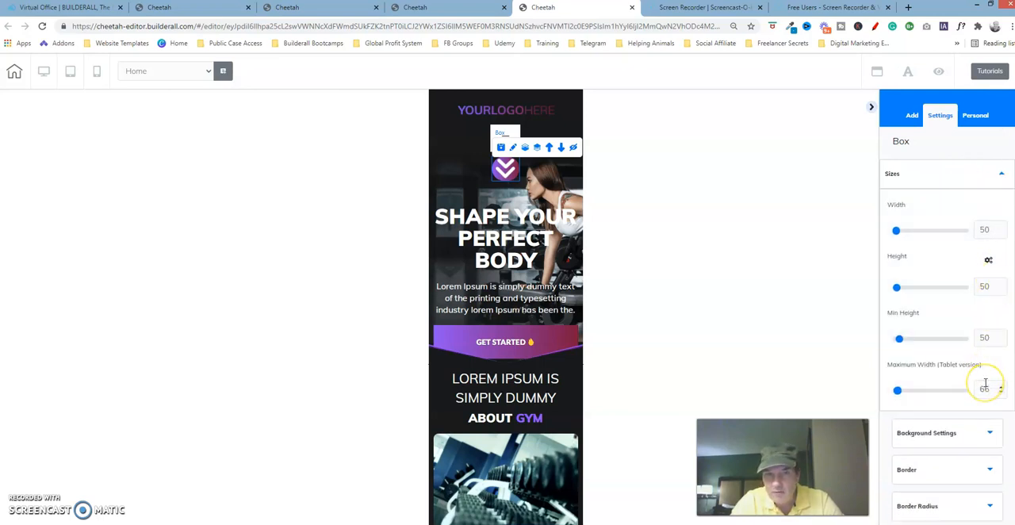
Compare the size settings of the double-arrow image inside the box in the finished version and the working version
click(318, 8)
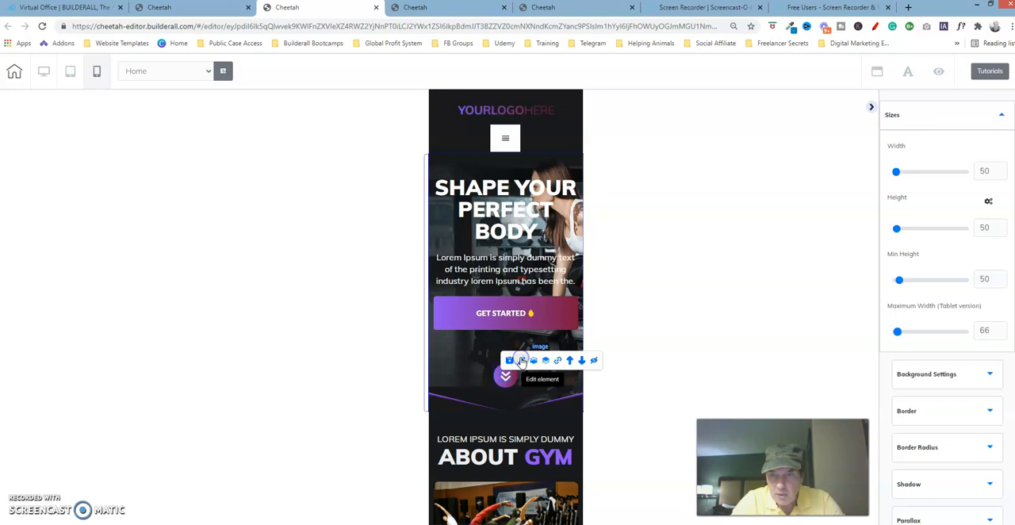
click(522, 362)
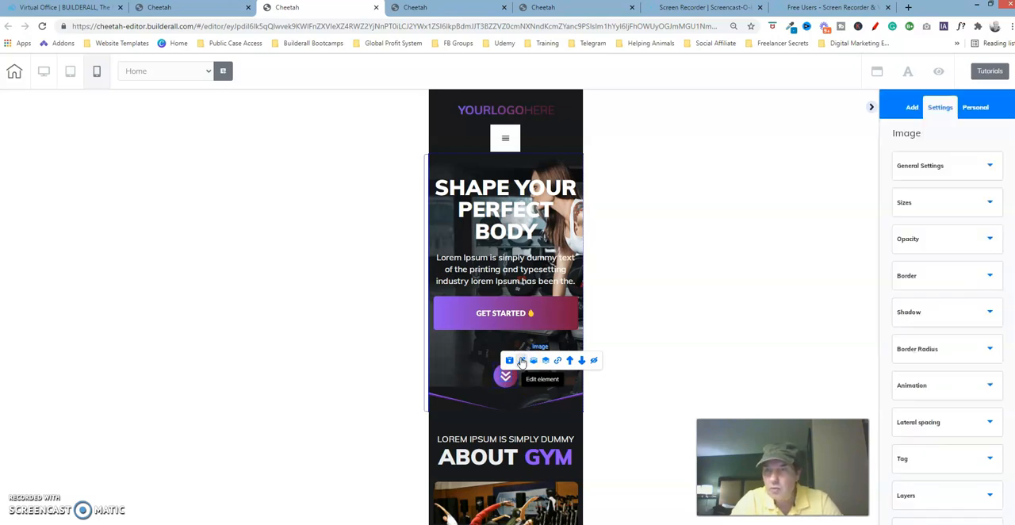
click(975, 167)
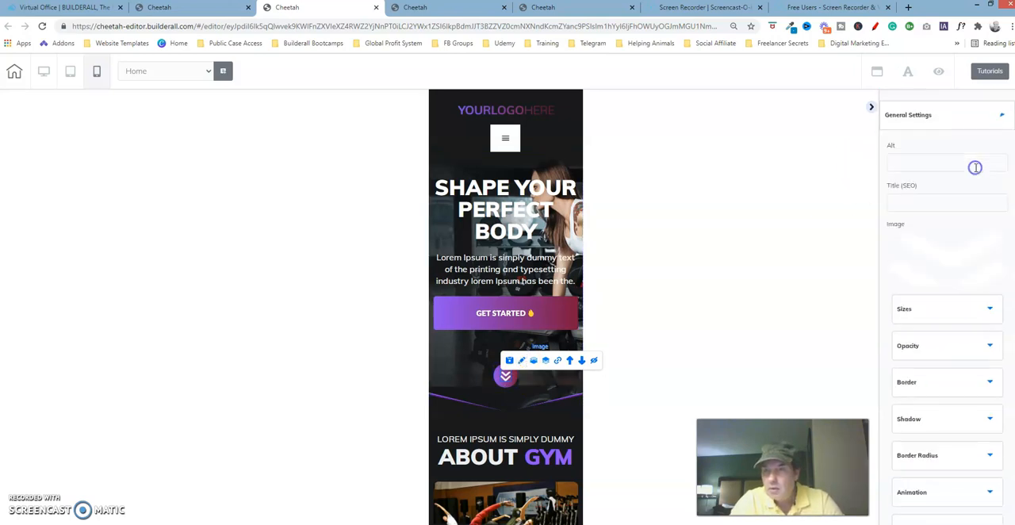
click(971, 112)
click(956, 204)
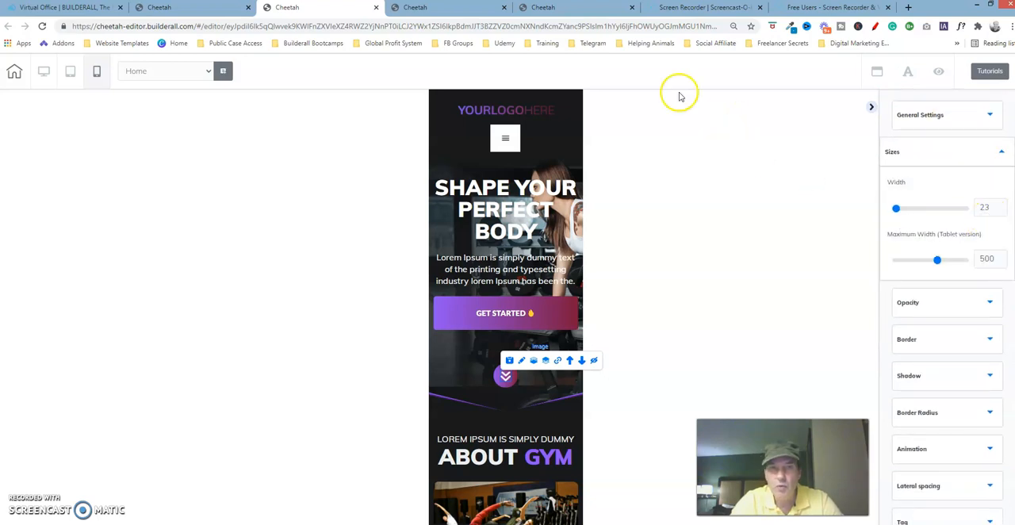
click(578, 6)
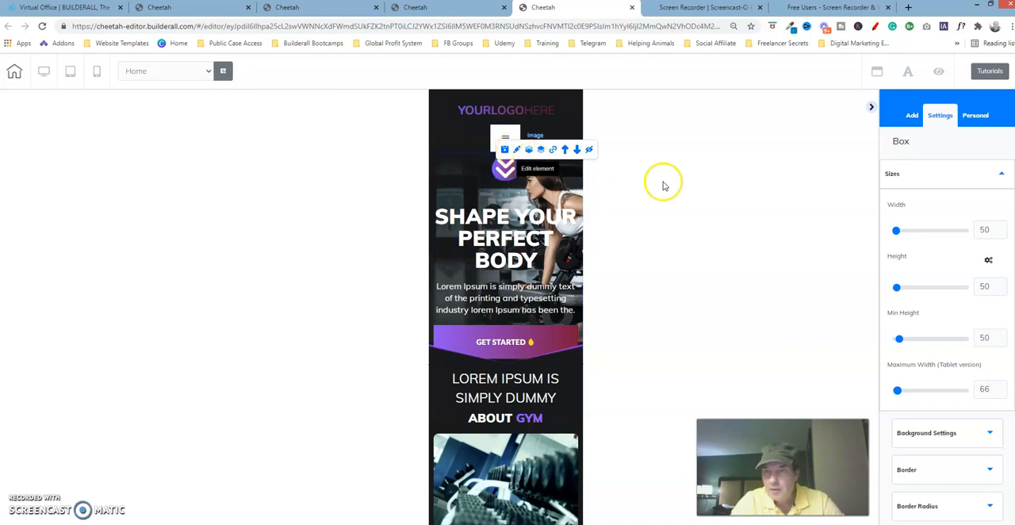
click(502, 178)
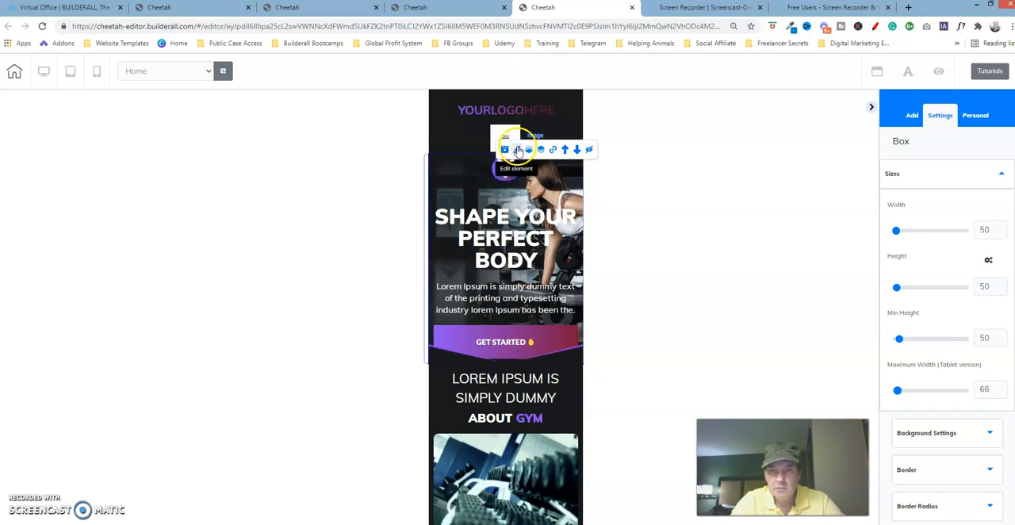
click(518, 151)
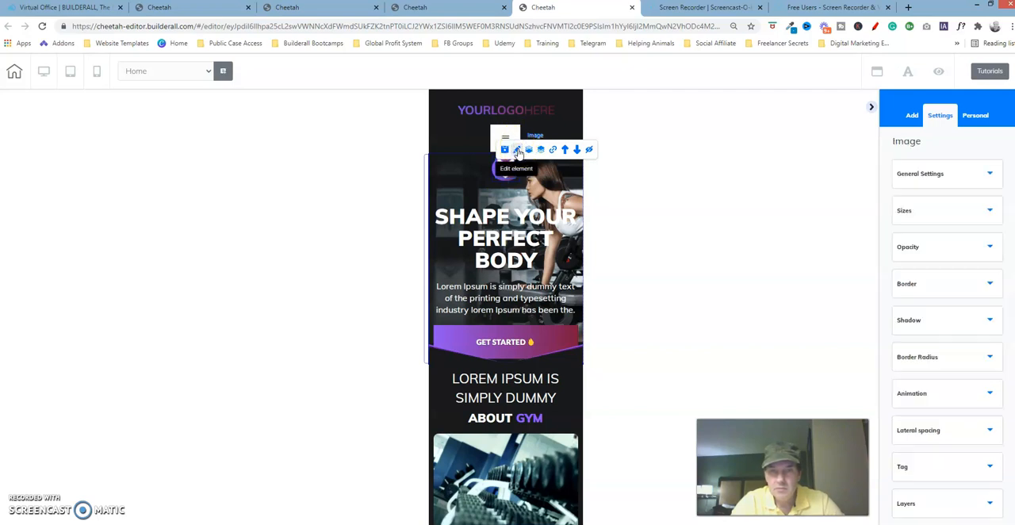
click(984, 209)
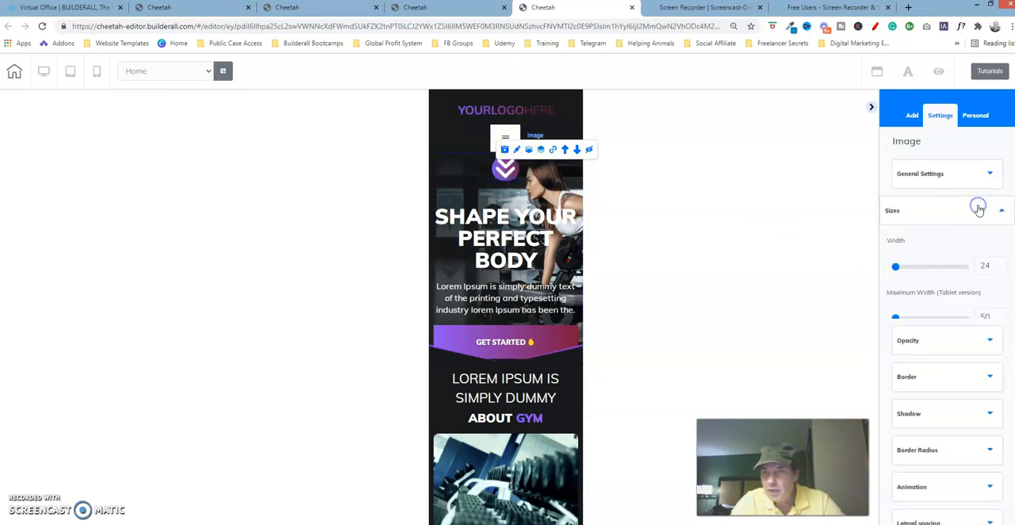
Set the double-arrow image's width to 50 and its maximum width for the tablet version to 500
click(1002, 271)
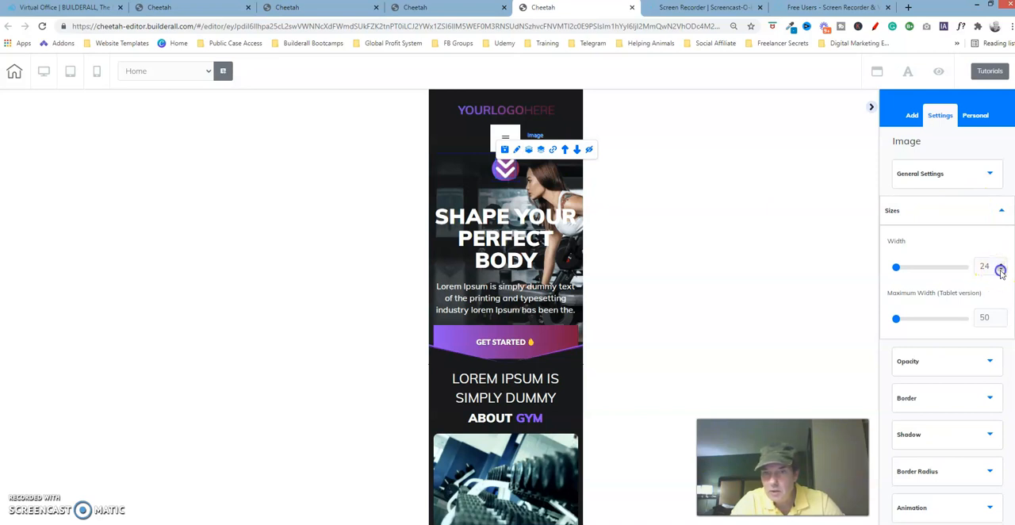
click(1001, 271)
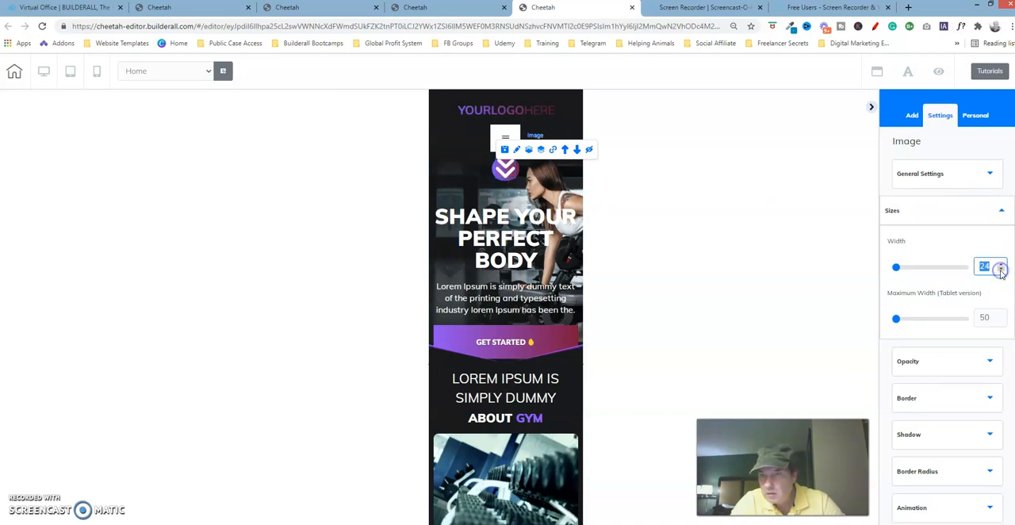
click(897, 269)
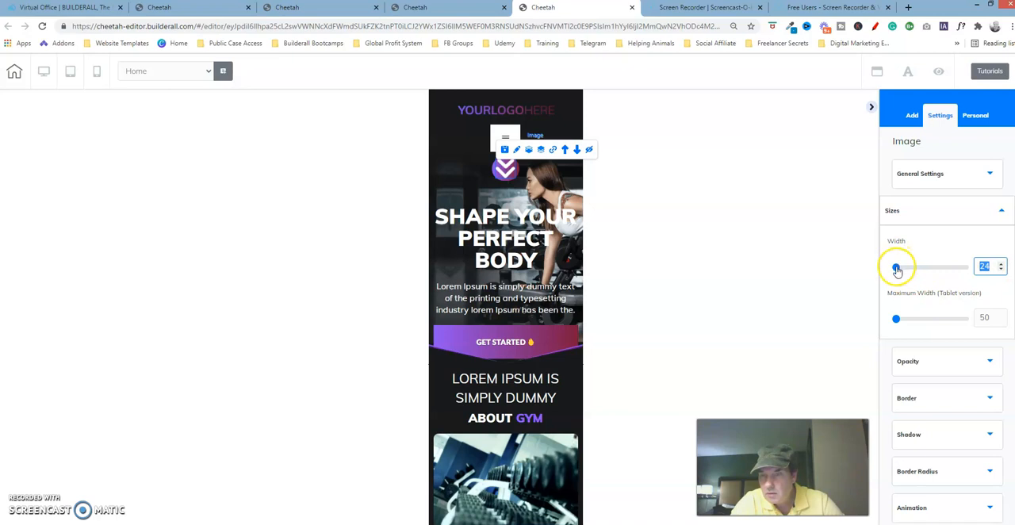
drag(903, 268, 858, 269)
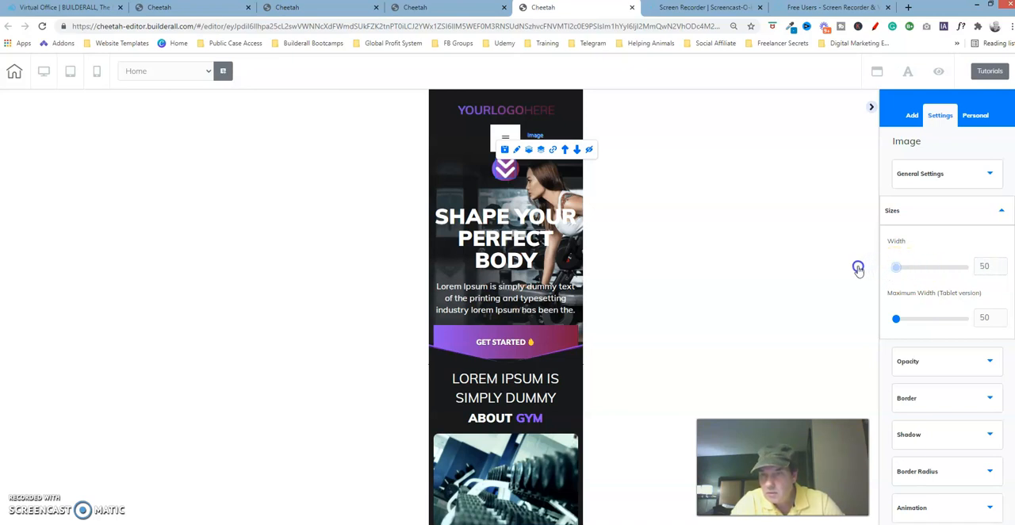
click(1002, 271)
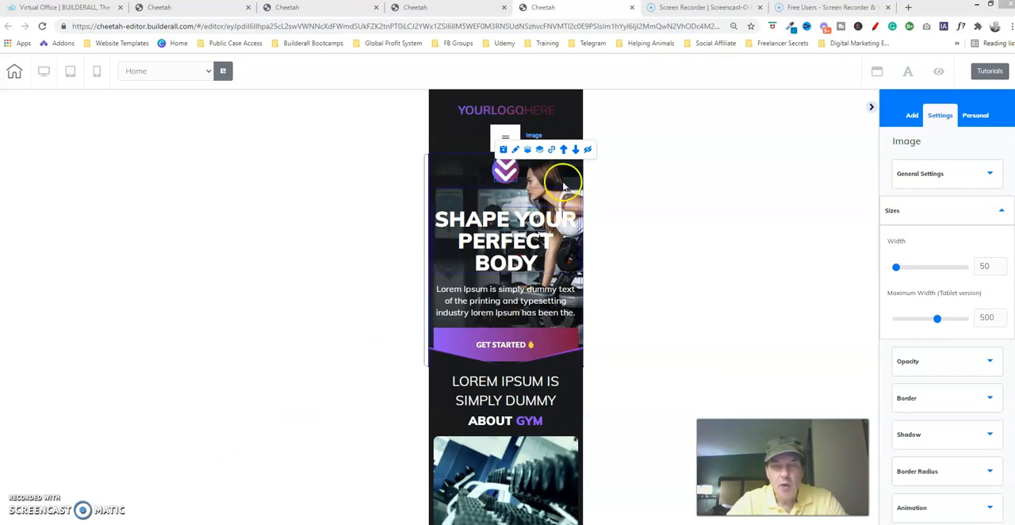
click(512, 174)
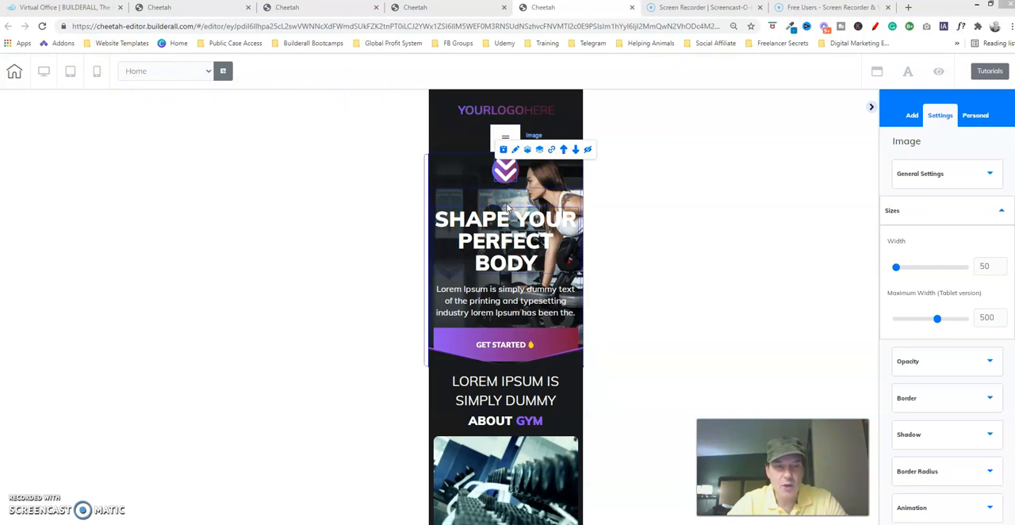
click(320, 256)
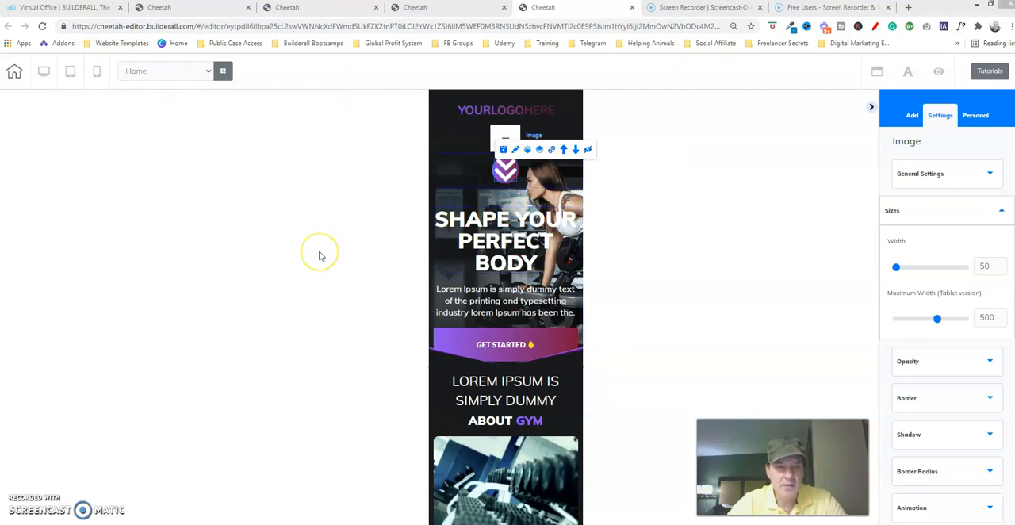